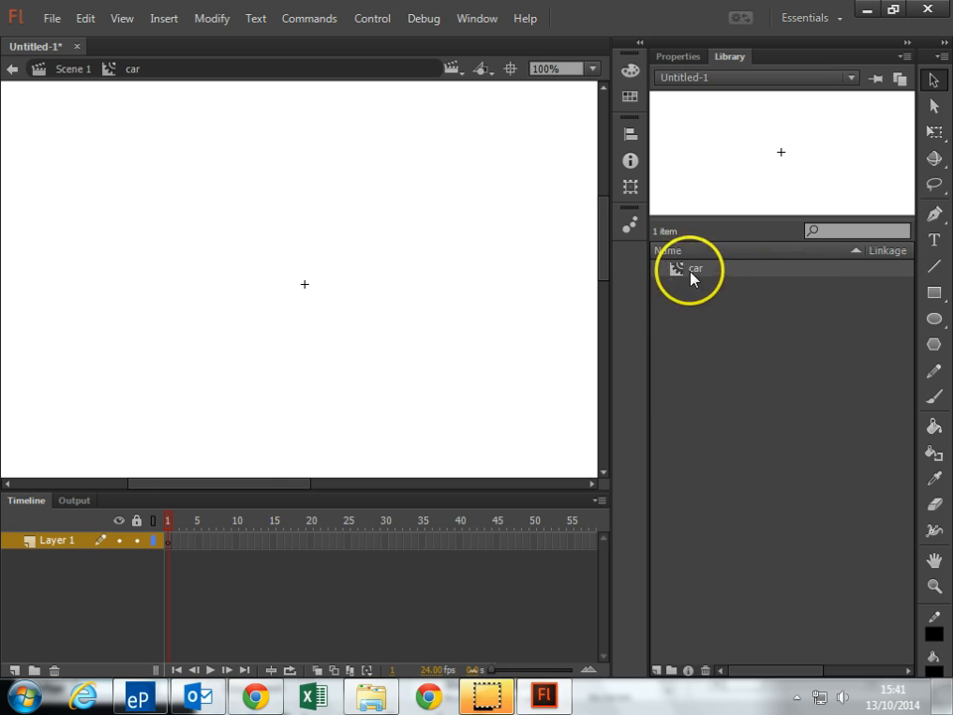
Create two new movie clip symbols in the library root, named wheel and body
left_click(164, 18)
left_click(199, 40)
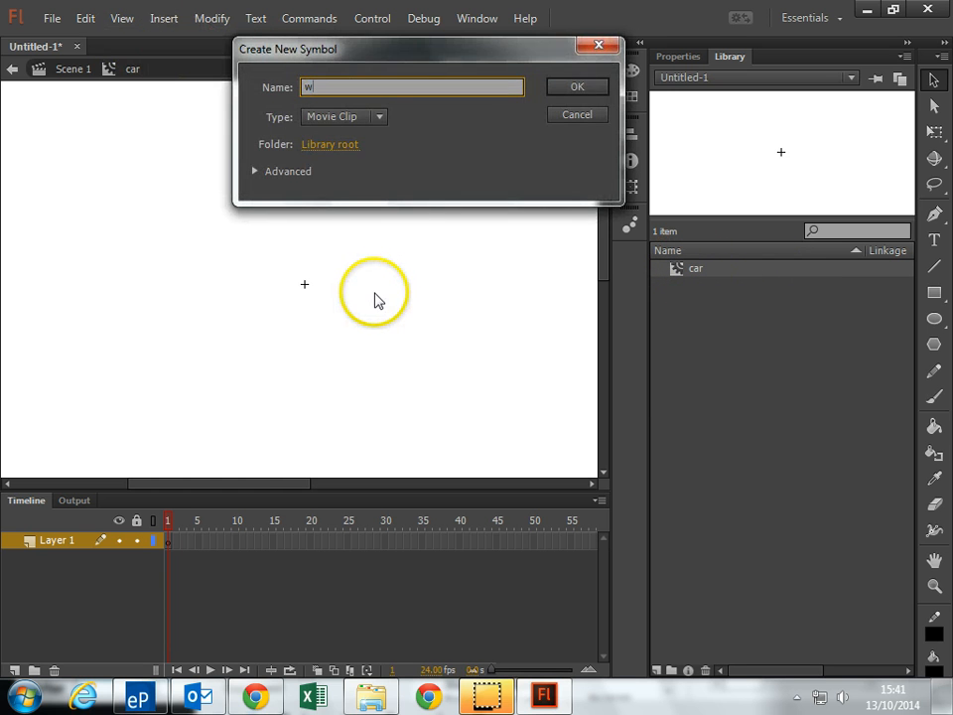
type("wheel")
key("Return")
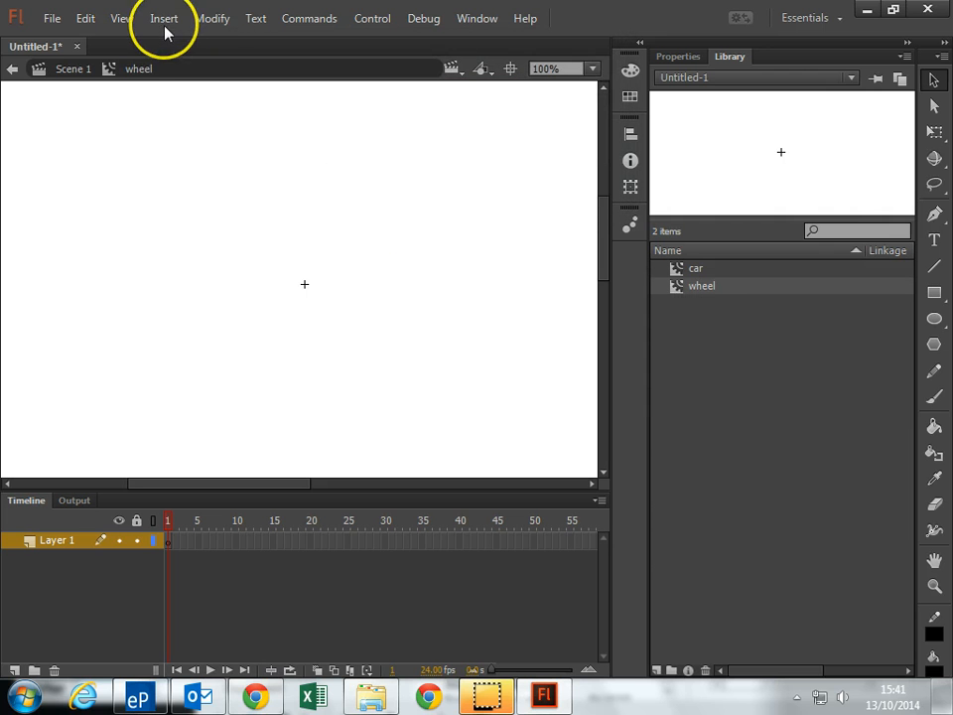
left_click(164, 18)
left_click(170, 41)
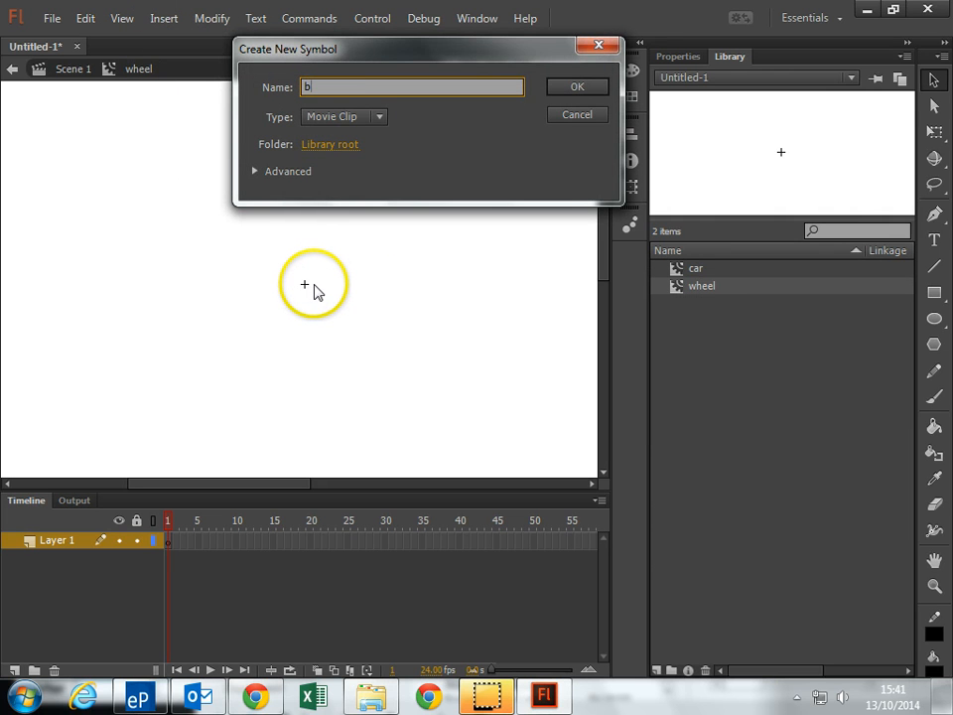
key("Return")
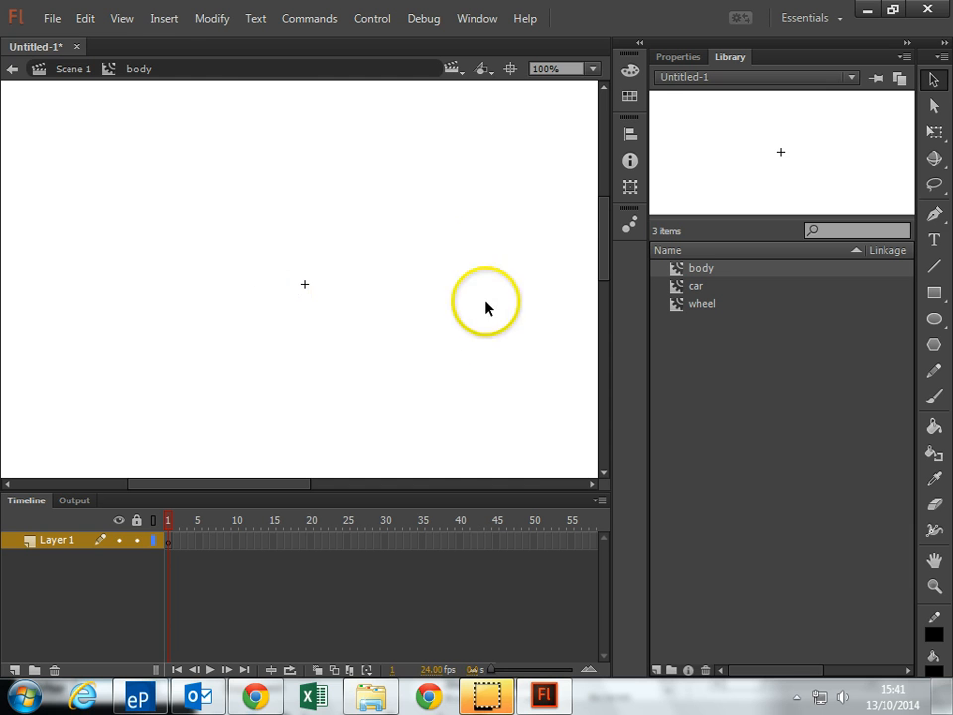
Create a new movie clip symbol named flame in the library root
left_click(165, 18)
left_click(170, 42)
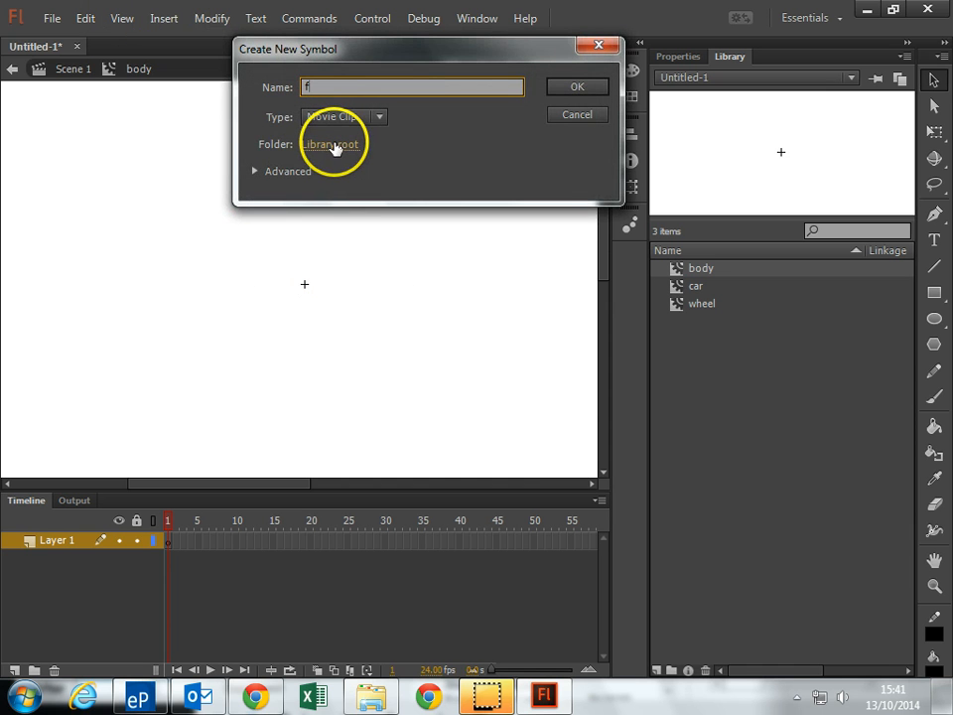
type("flame")
key("Return")
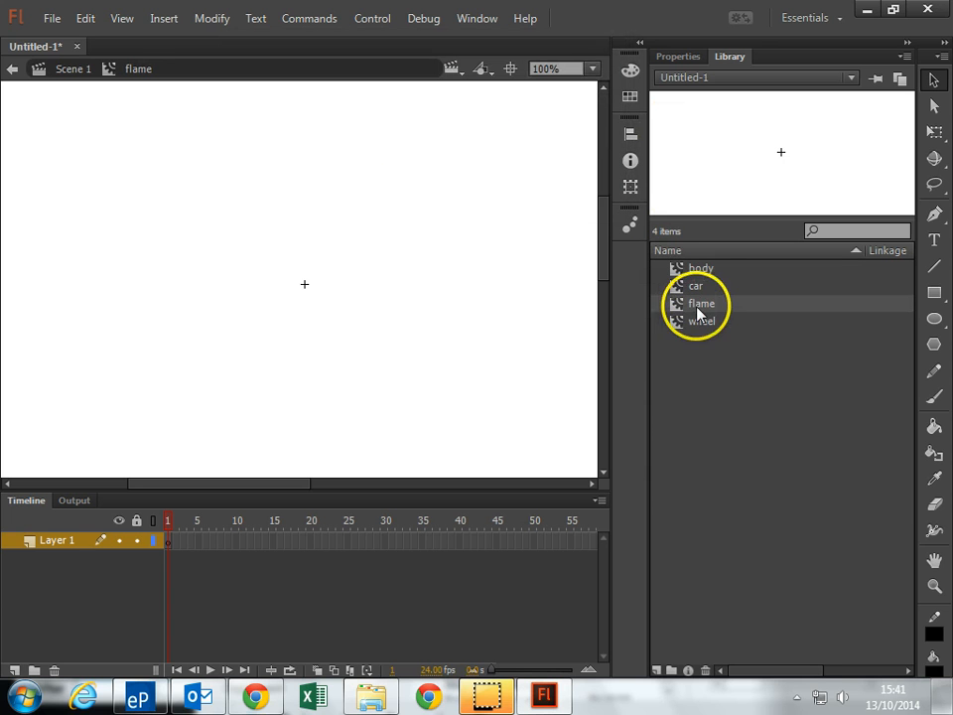
Paint a short, nearly horizontal red stroke with the Brush tool across the registration point in frame 1 of the flame symbol
left_click(682, 291)
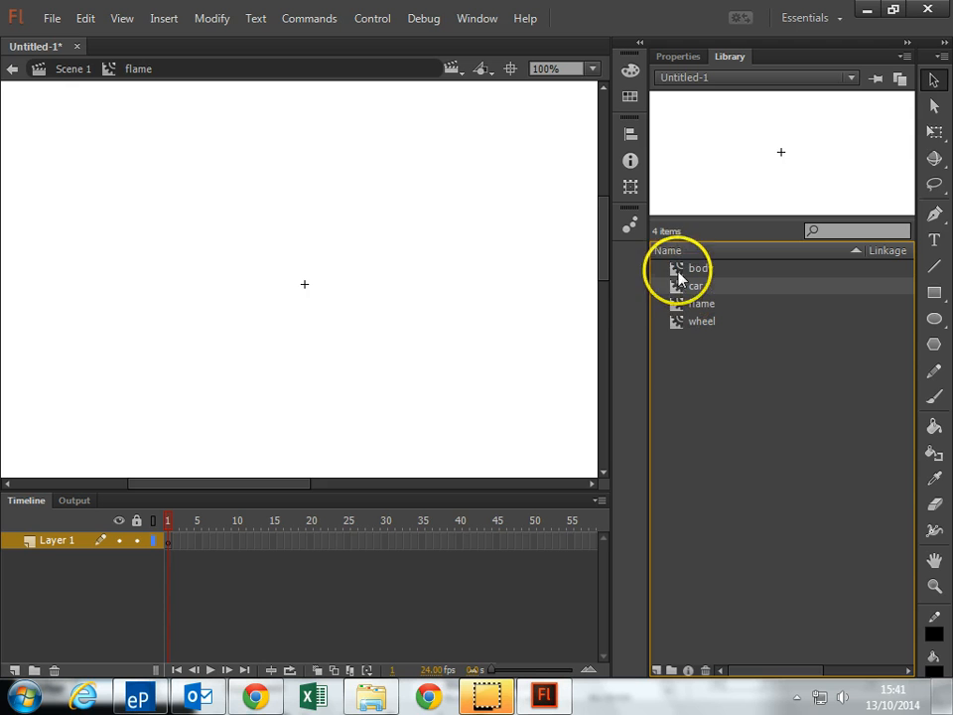
left_click(677, 271)
left_click(674, 303)
key("b")
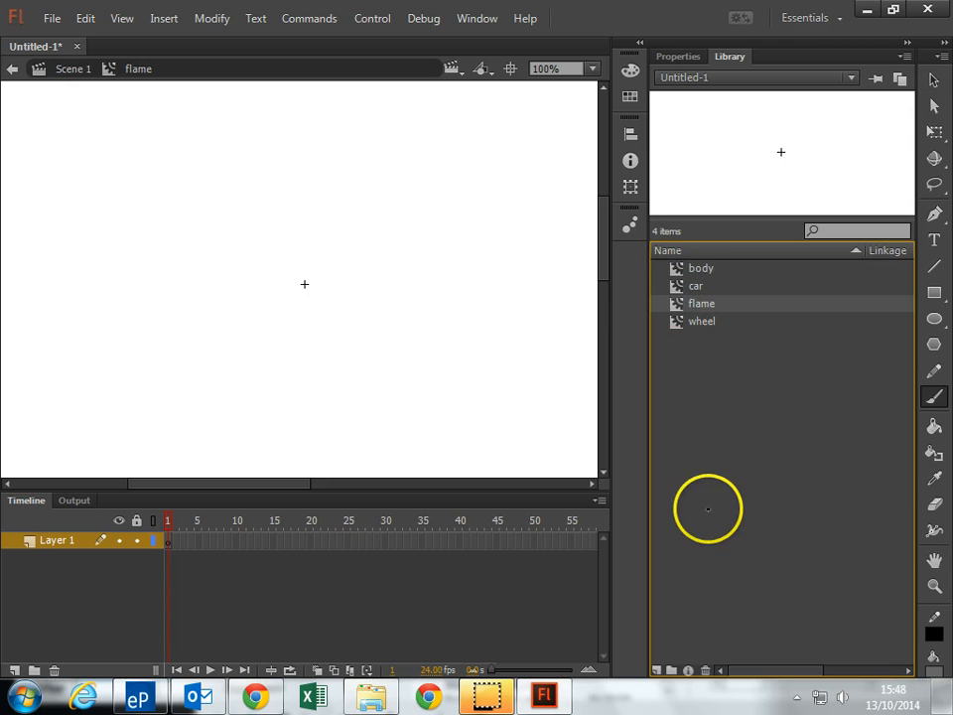
left_click(934, 675)
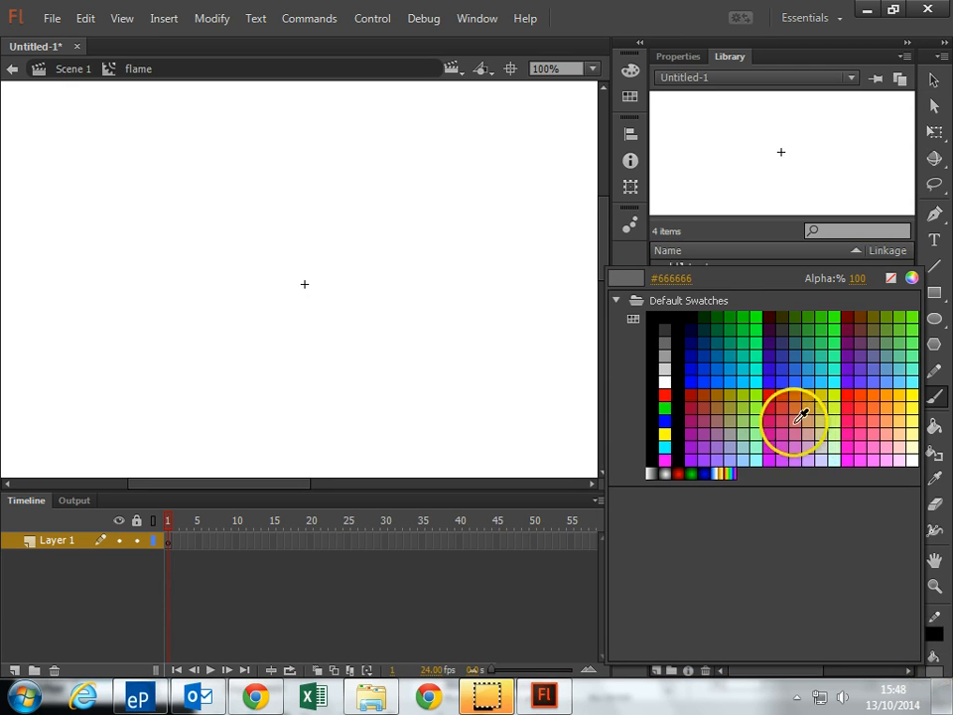
left_click(667, 400)
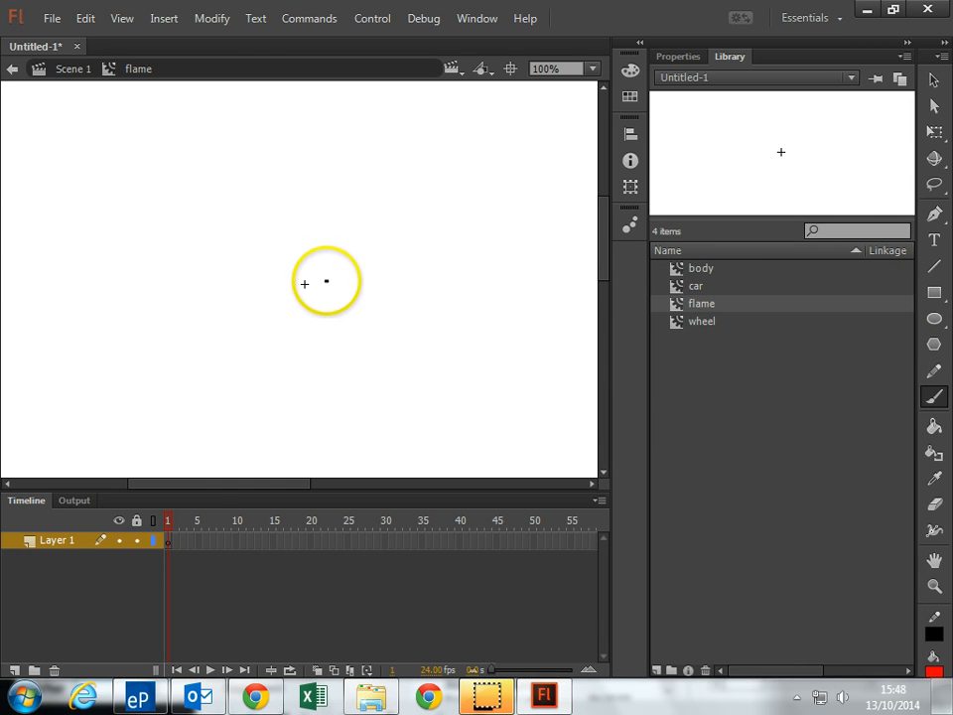
left_click_drag(327, 282, 253, 284)
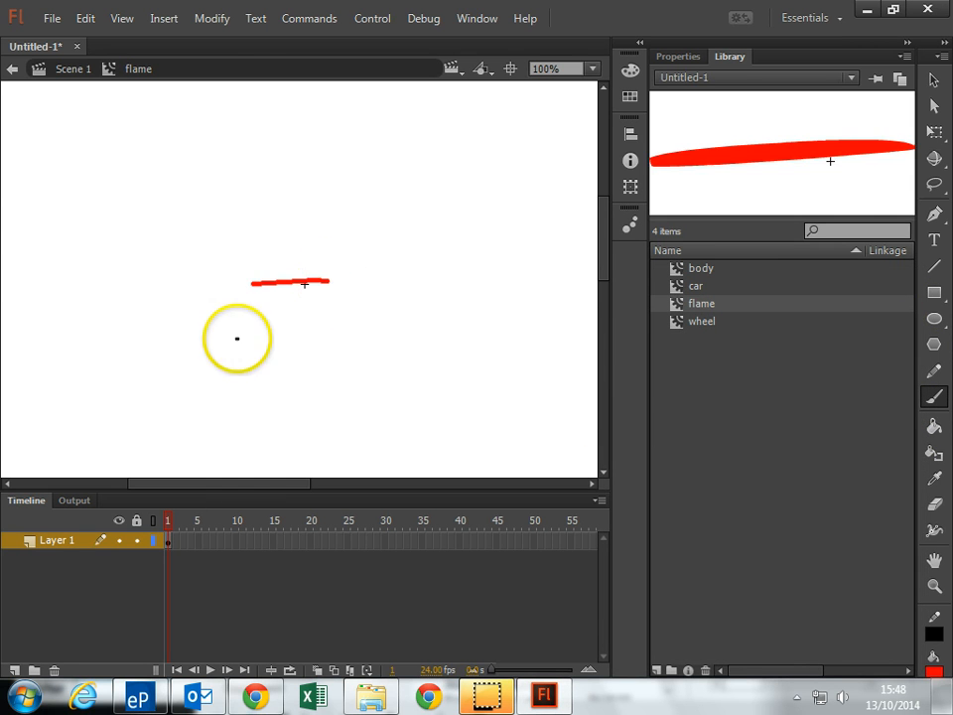
Insert a keyframe at frame 2 and brush a second red streak just above the first, starting from its left end
right_click(173, 552)
left_click(248, 195)
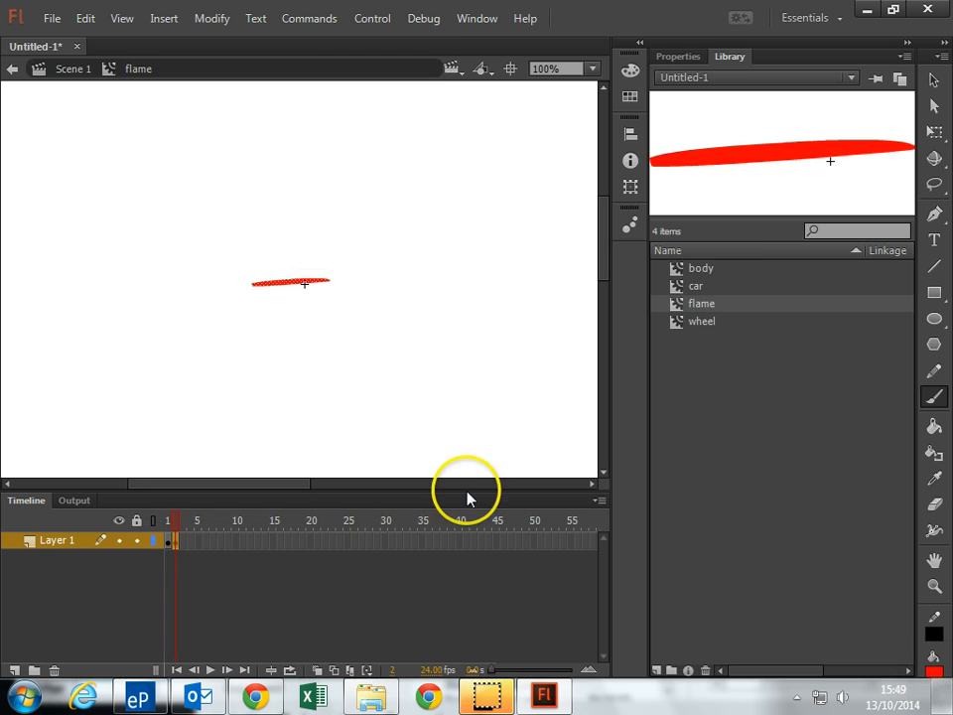
left_click_drag(253, 282, 298, 273)
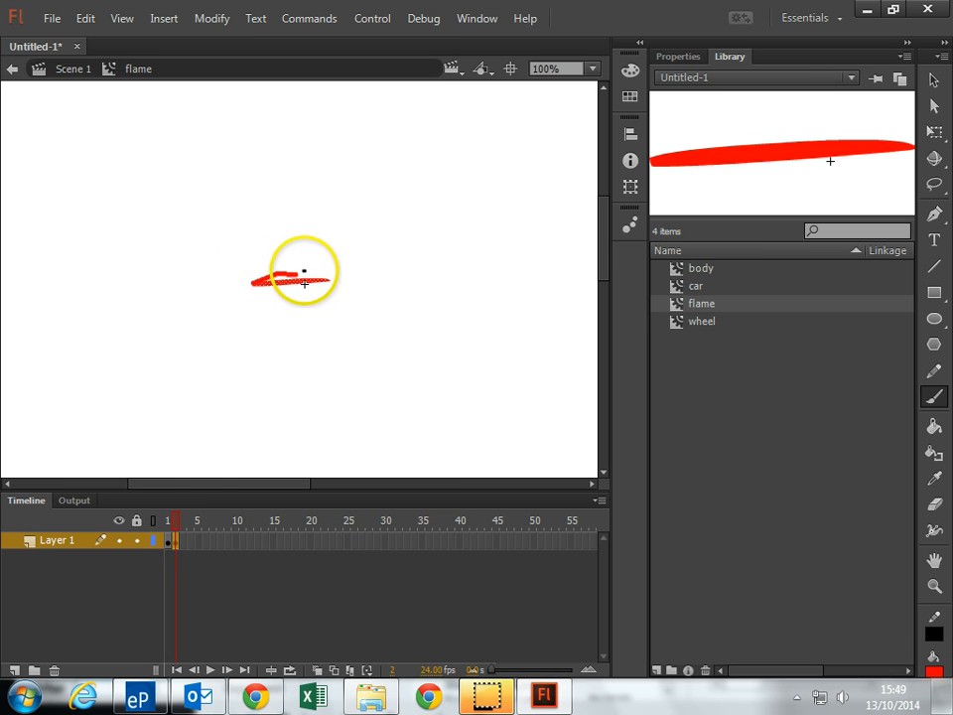
left_click(170, 544)
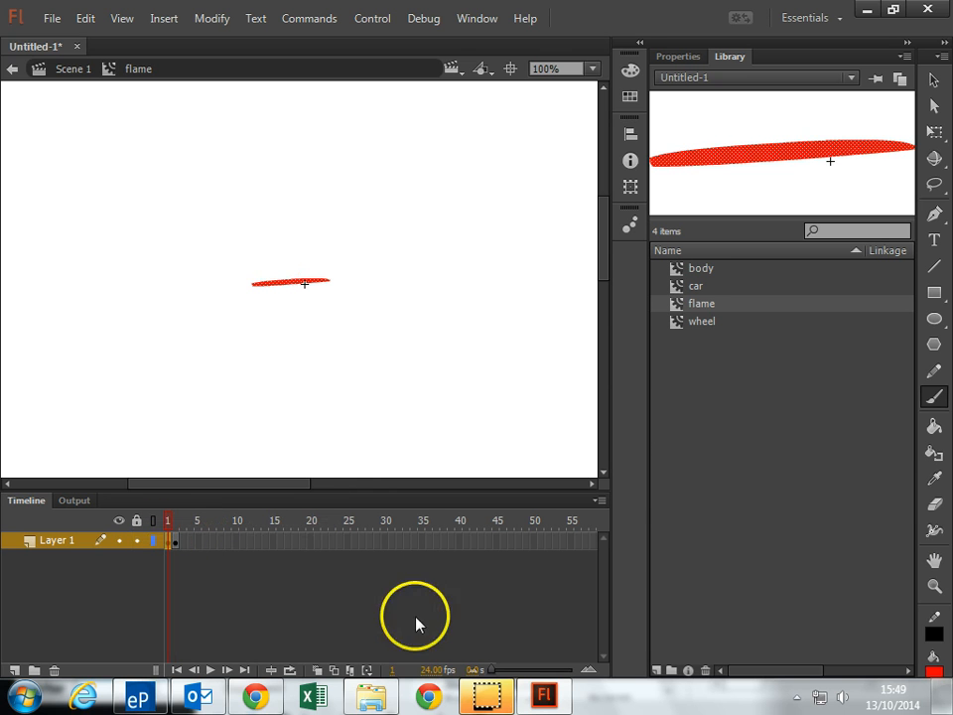
left_click_drag(246, 290, 307, 291)
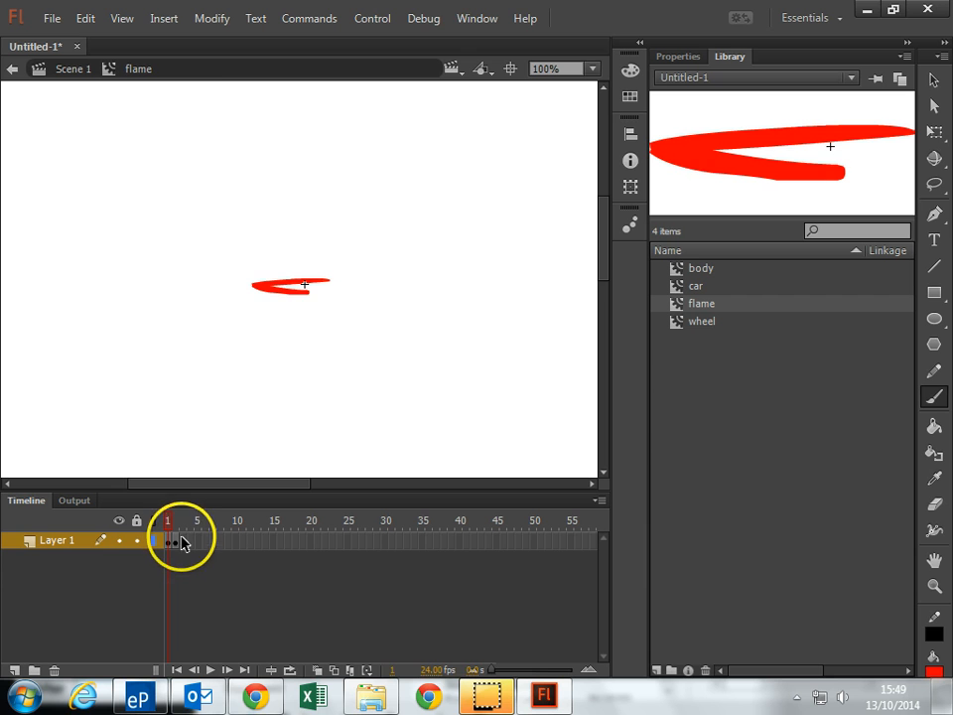
key("ctrl+z")
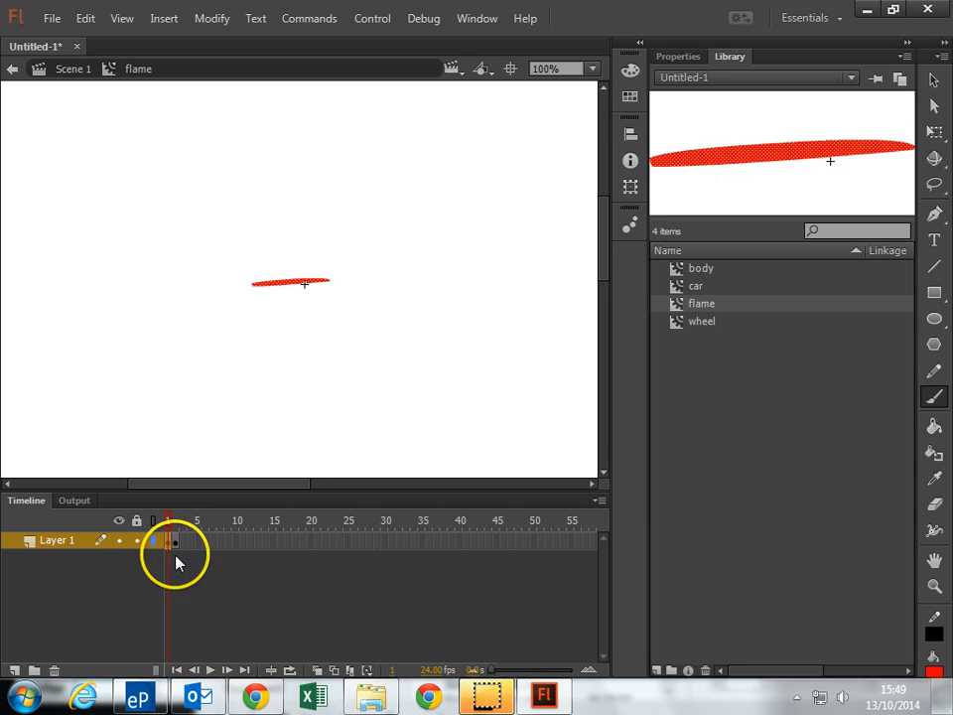
Insert a keyframe at frame 10 of Layer 1 and brush more red streaks fanning out below the existing flame strokes
left_click(178, 545)
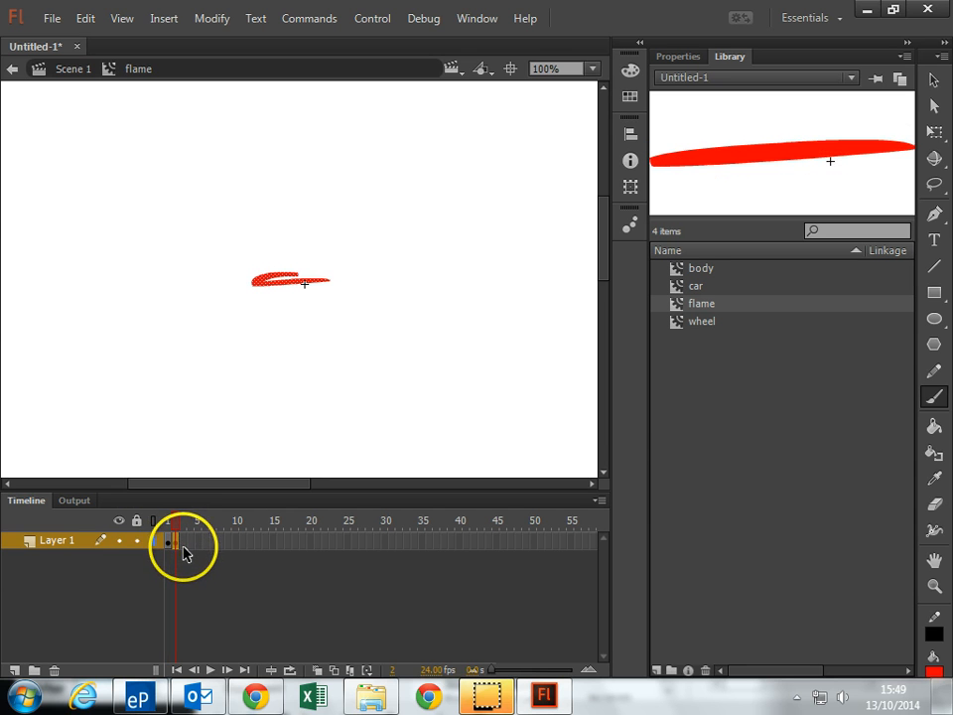
right_click(235, 546)
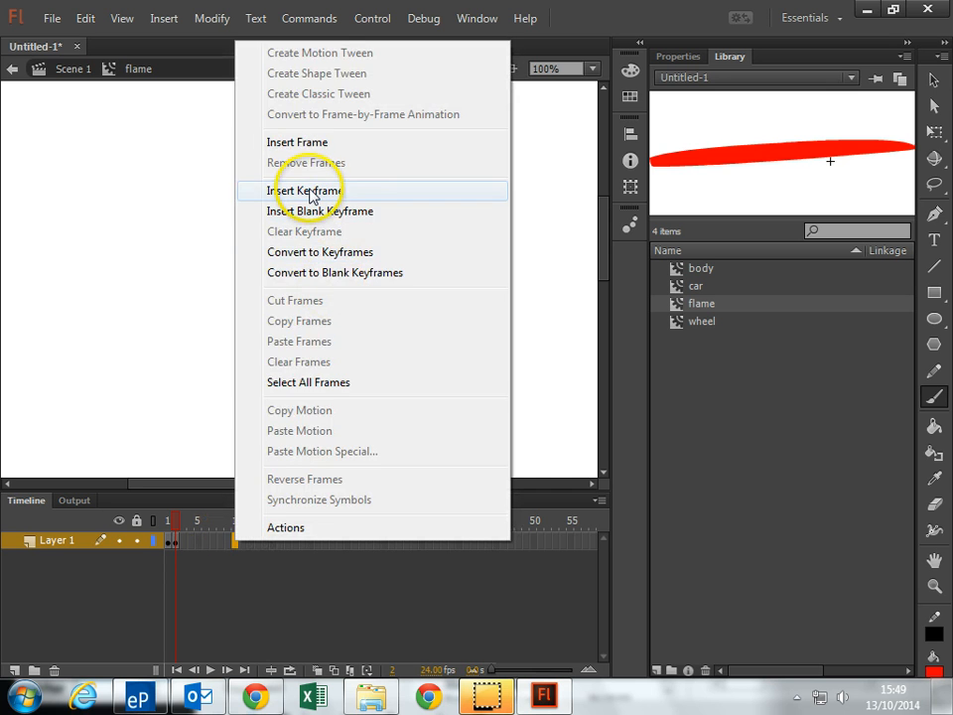
left_click(311, 198)
mouse_move(256, 285)
left_mouse_down()
mouse_move(325, 306)
mouse_move(298, 286)
mouse_move(270, 288)
mouse_move(305, 285)
left_mouse_up()
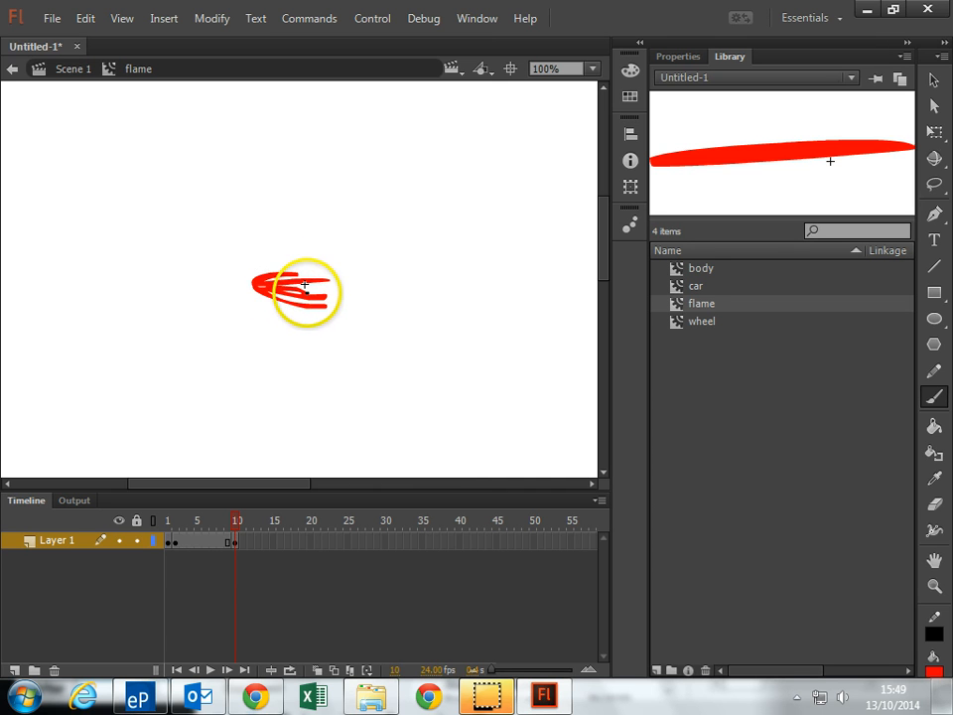
right_click(219, 543)
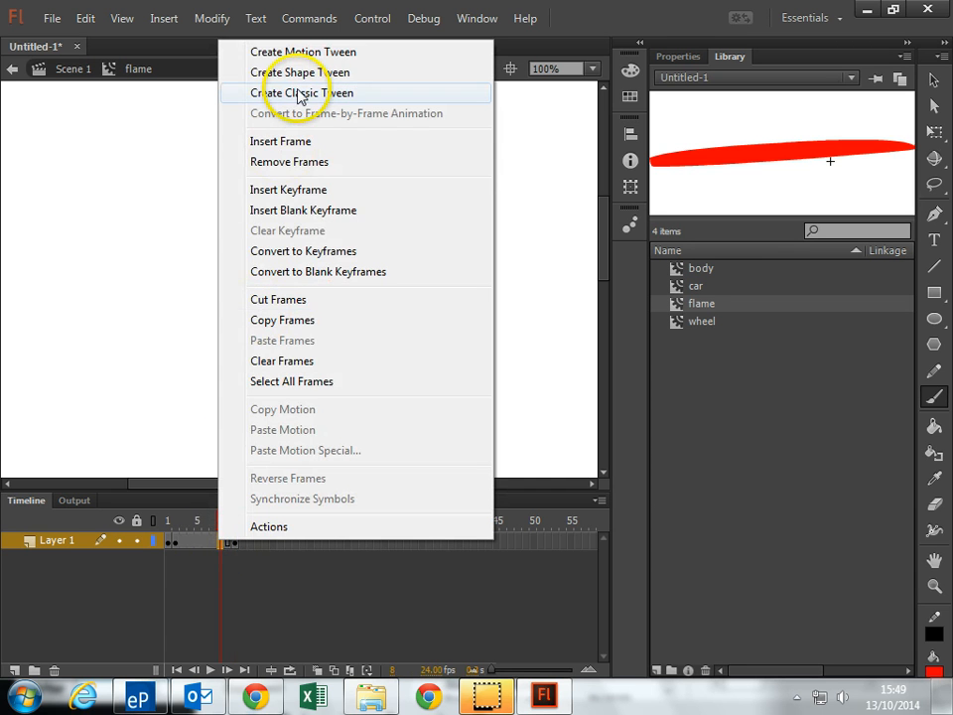
left_click(301, 94)
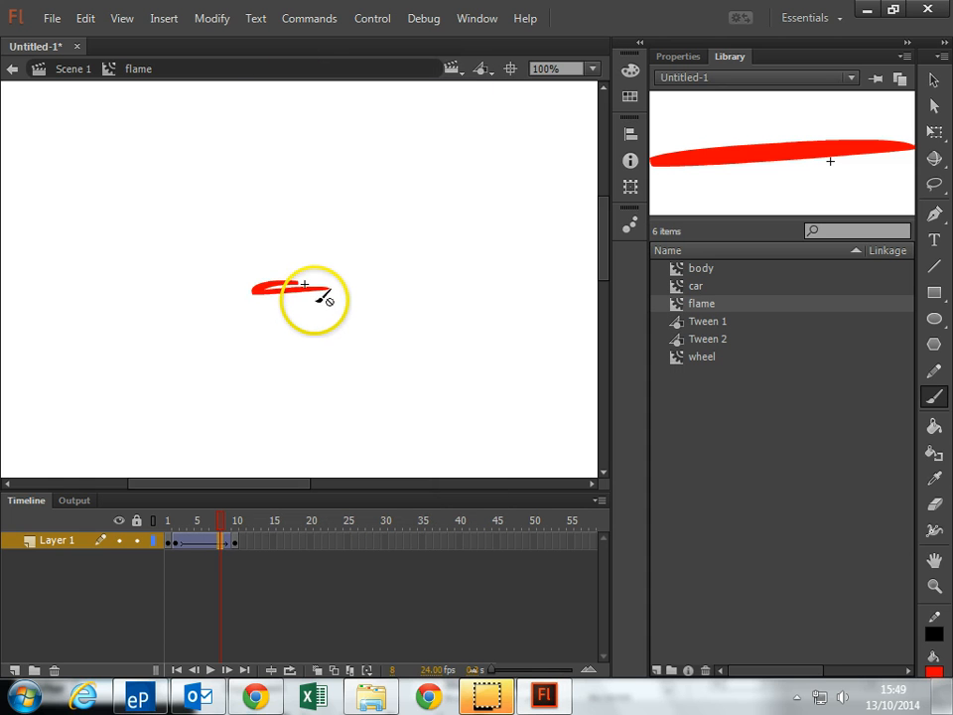
key("Return")
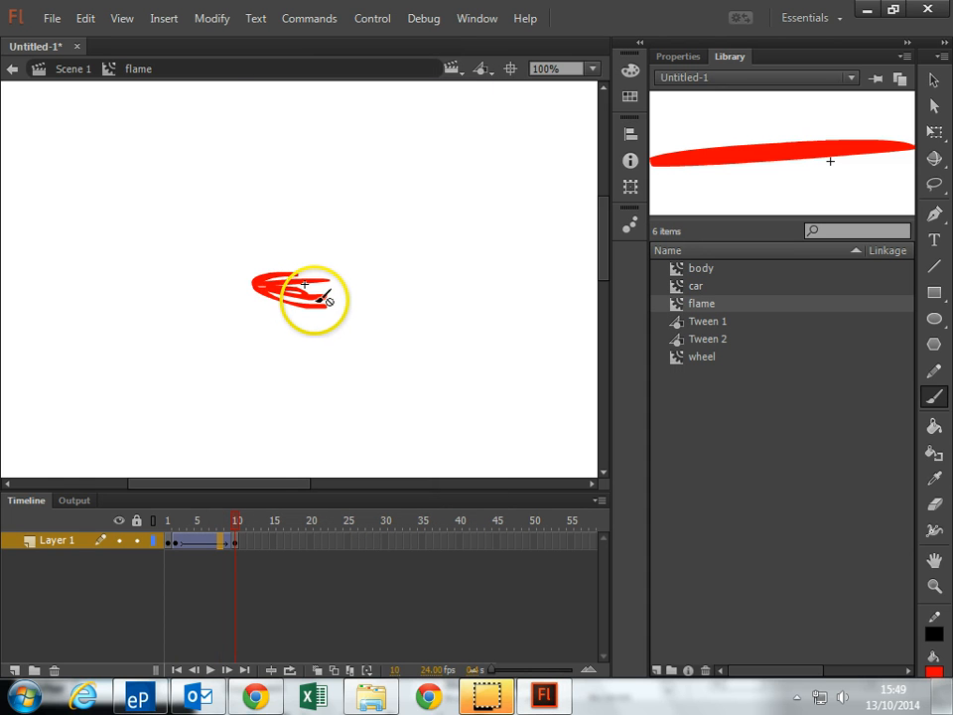
Create a shape tween between frames 2 and 10 of Layer 1 and play the animation
right_click(208, 552)
left_click(291, 76)
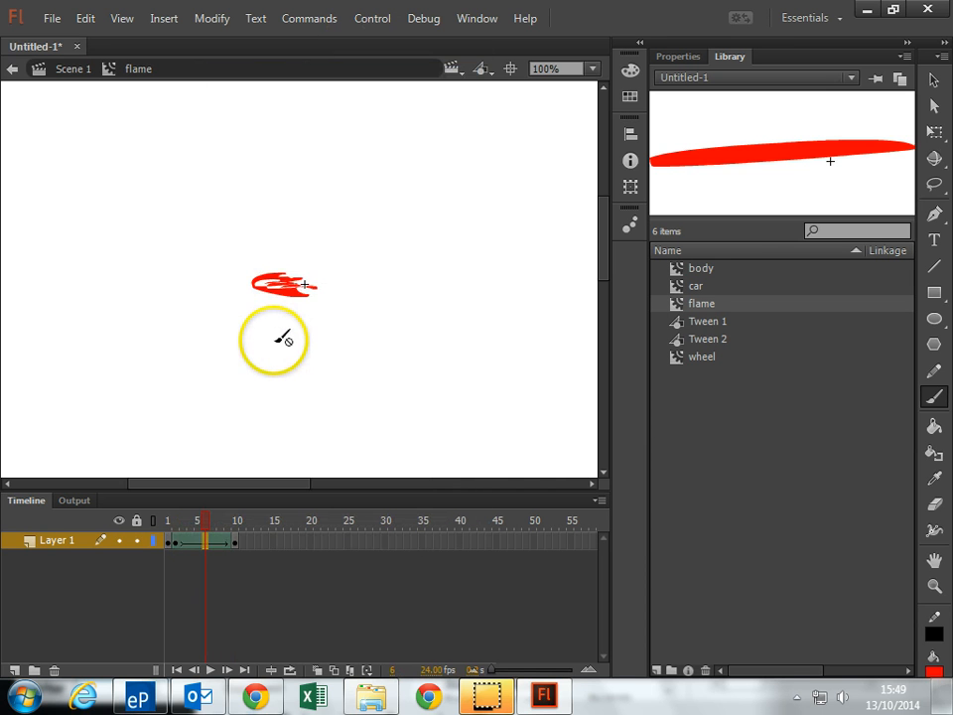
key("Return")
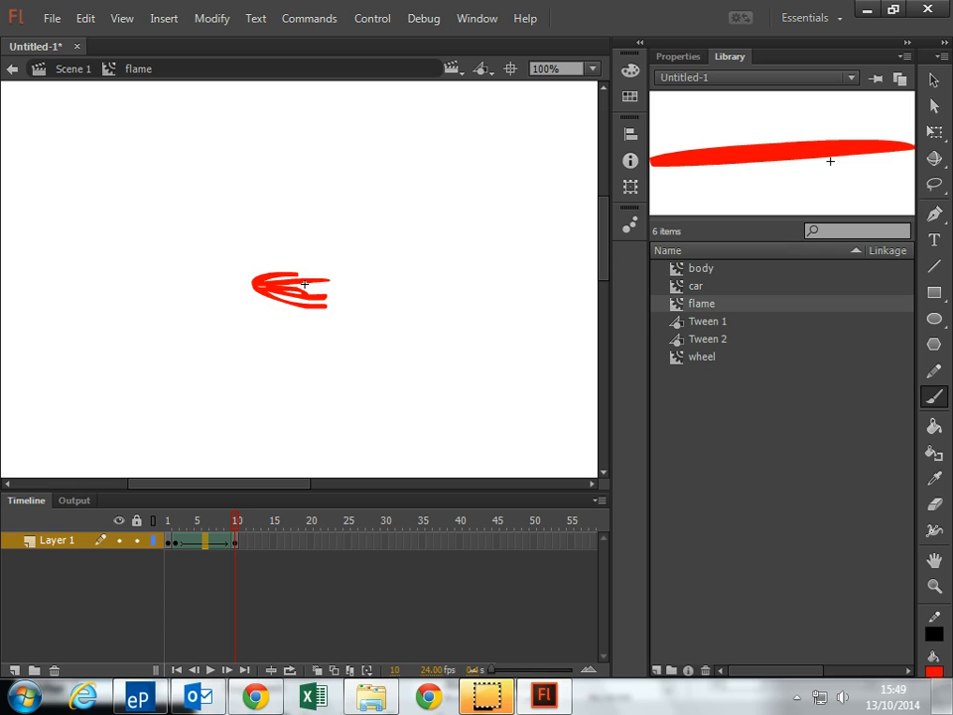
Add a new layer above Layer 1, select its first frame and lock Layer 1
left_click(14, 671)
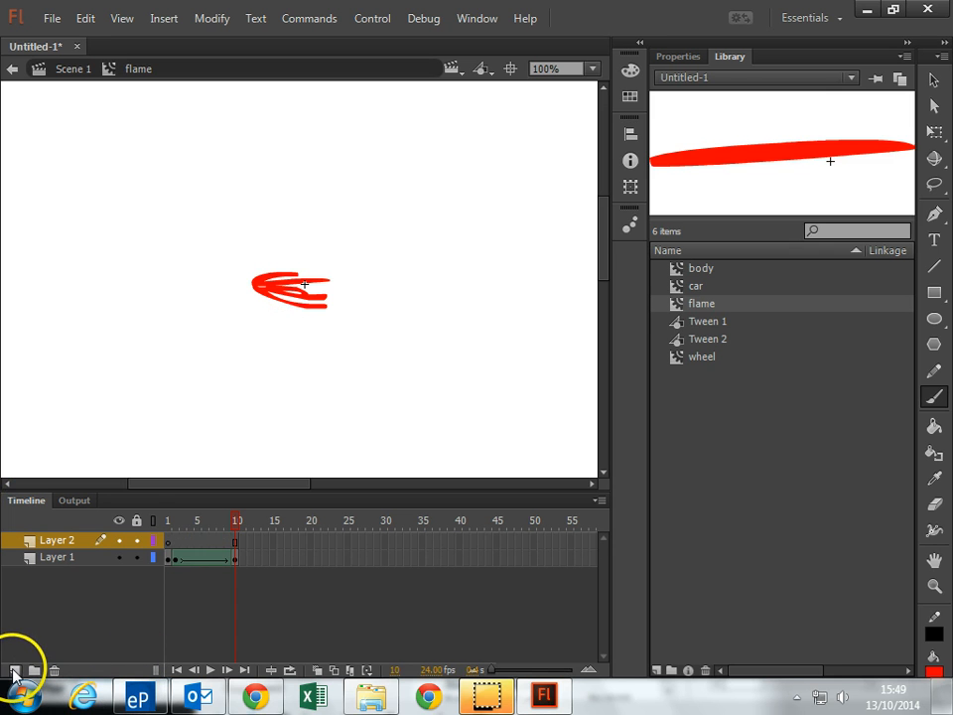
left_click(170, 542)
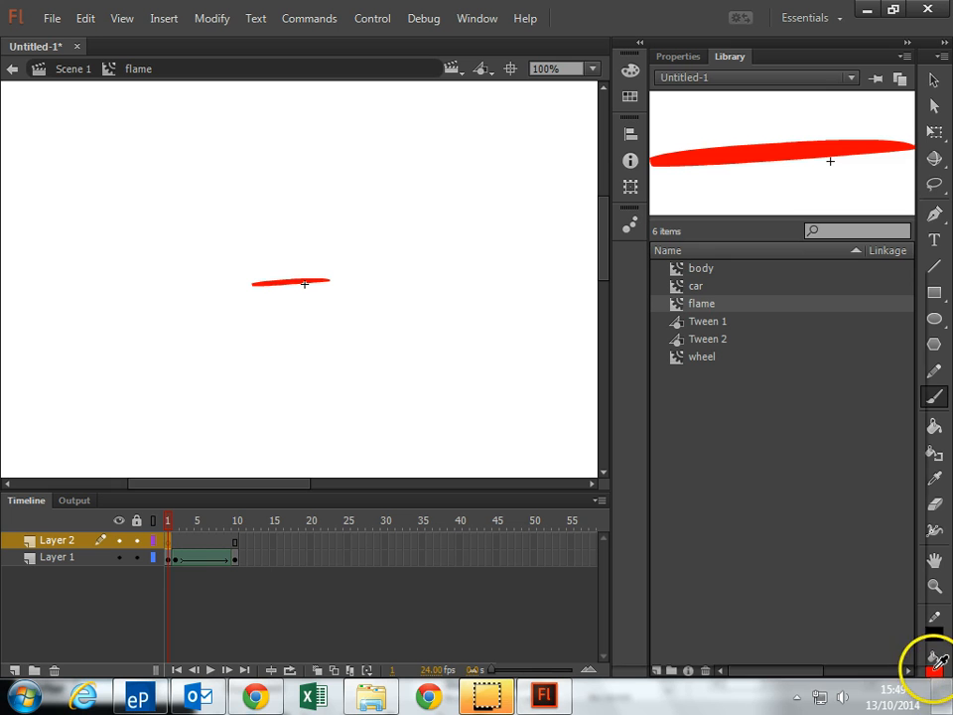
left_click(137, 557)
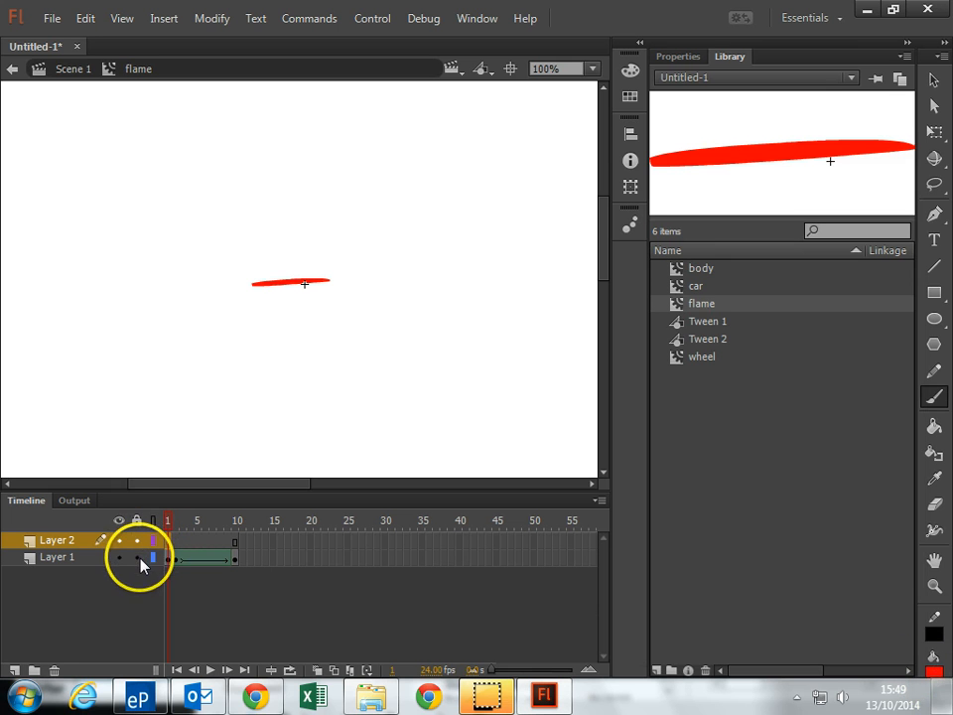
Set the fill colour to yellow and brush a short squiggle over the flame's left end in frame 1 of Layer 2
left_click(933, 672)
left_click(916, 399)
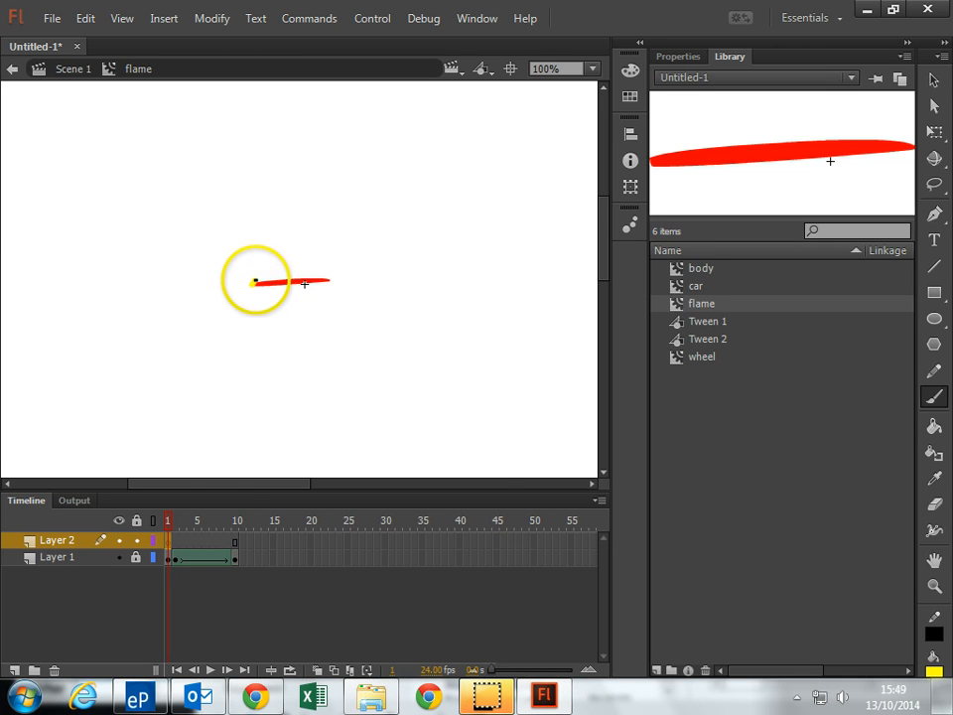
left_click_drag(256, 280, 273, 286)
Insert a keyframe at frame 10 of Layer 2 and brush larger yellow streaks over the red flame
left_click(234, 542)
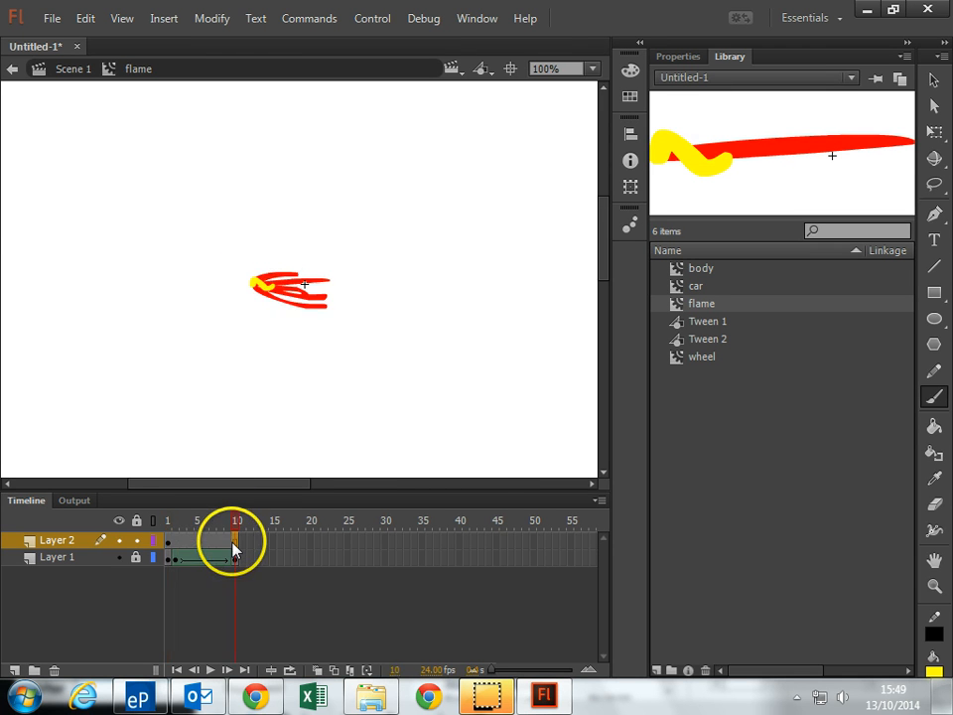
right_click(235, 546)
left_click(330, 192)
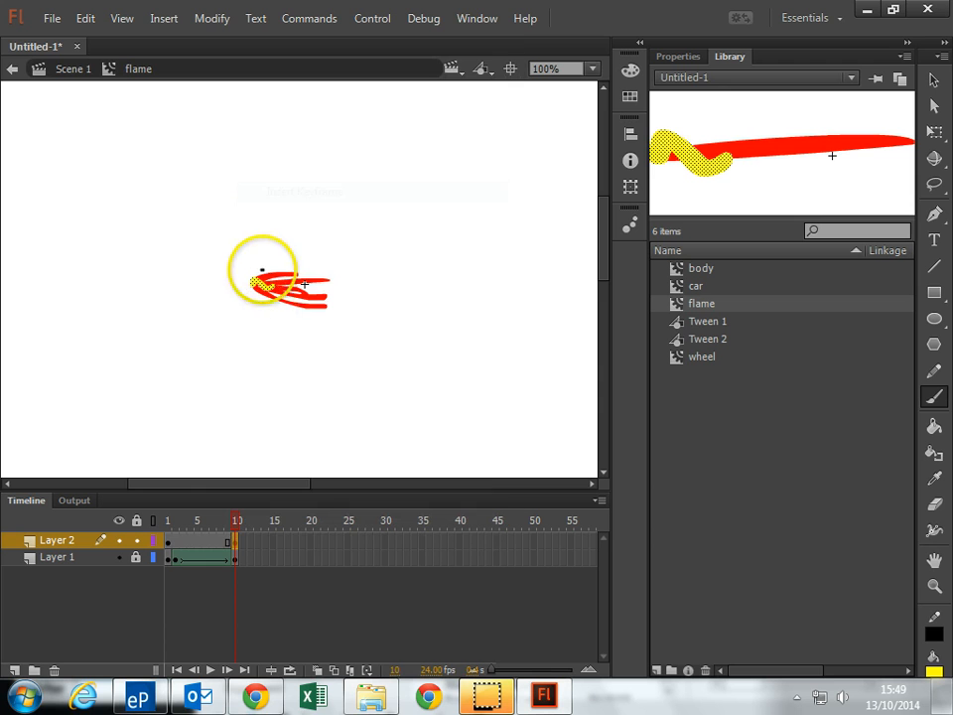
left_click_drag(255, 286, 315, 302)
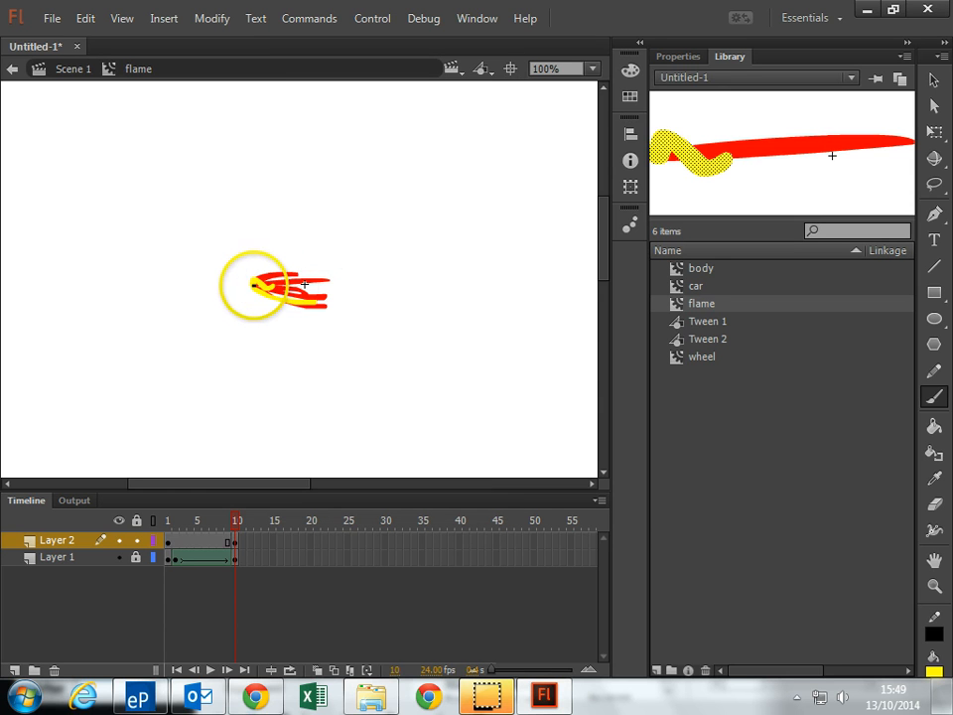
mouse_move(255, 285)
left_mouse_down()
mouse_move(289, 272)
mouse_move(255, 287)
mouse_move(297, 275)
mouse_move(291, 290)
mouse_move(258, 285)
mouse_move(303, 295)
left_mouse_up()
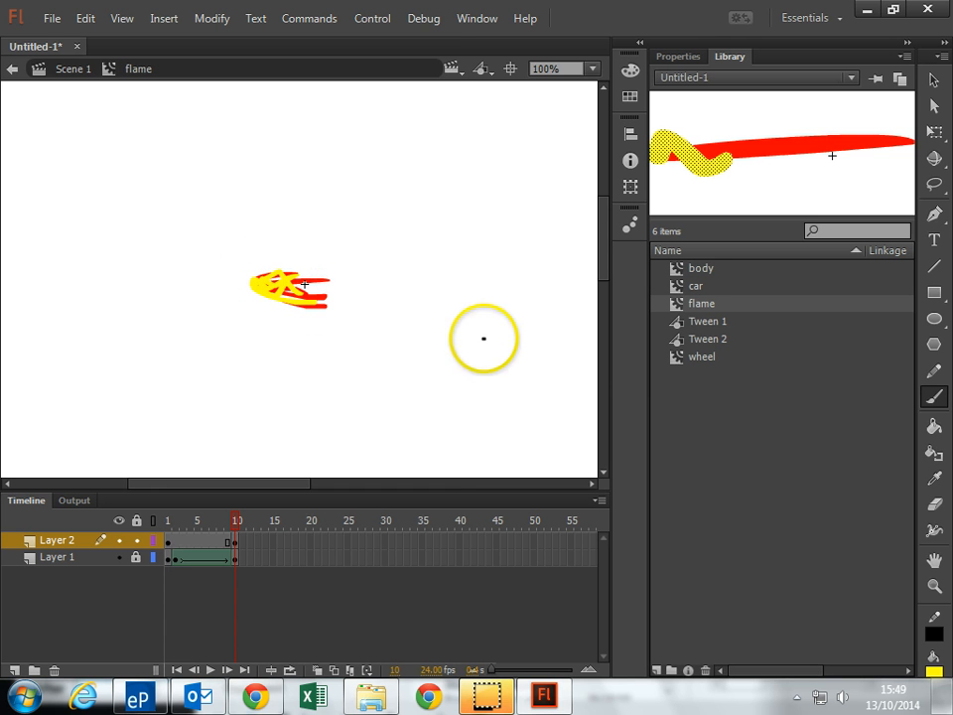
Create a shape tween between frames 1 and 10 of Layer 2, and add a new layer above it
right_click(183, 542)
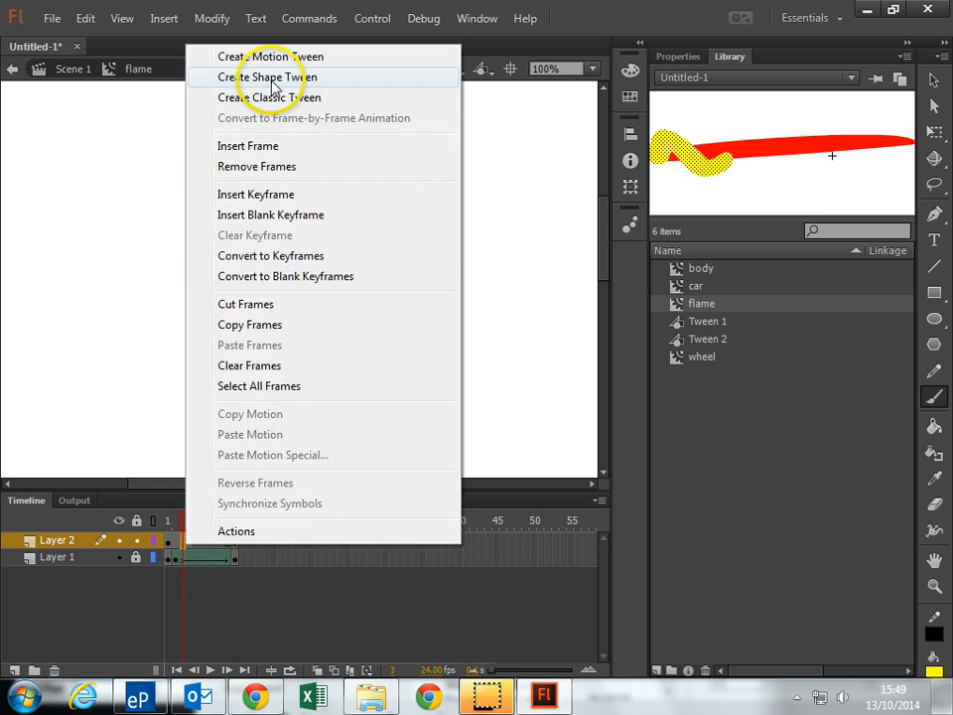
left_click(268, 77)
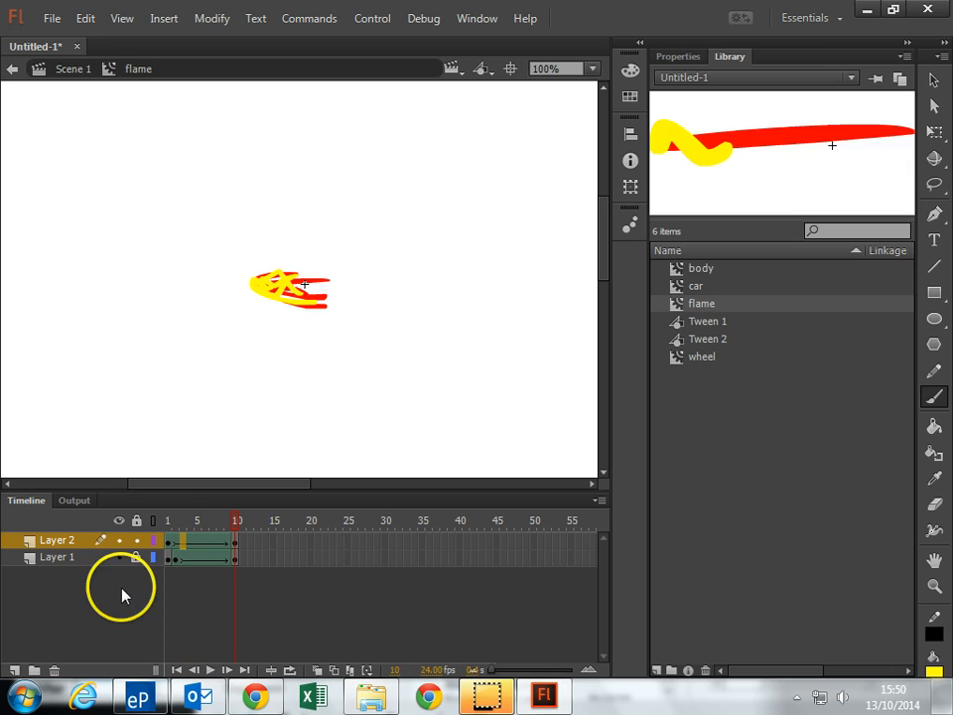
left_click(14, 670)
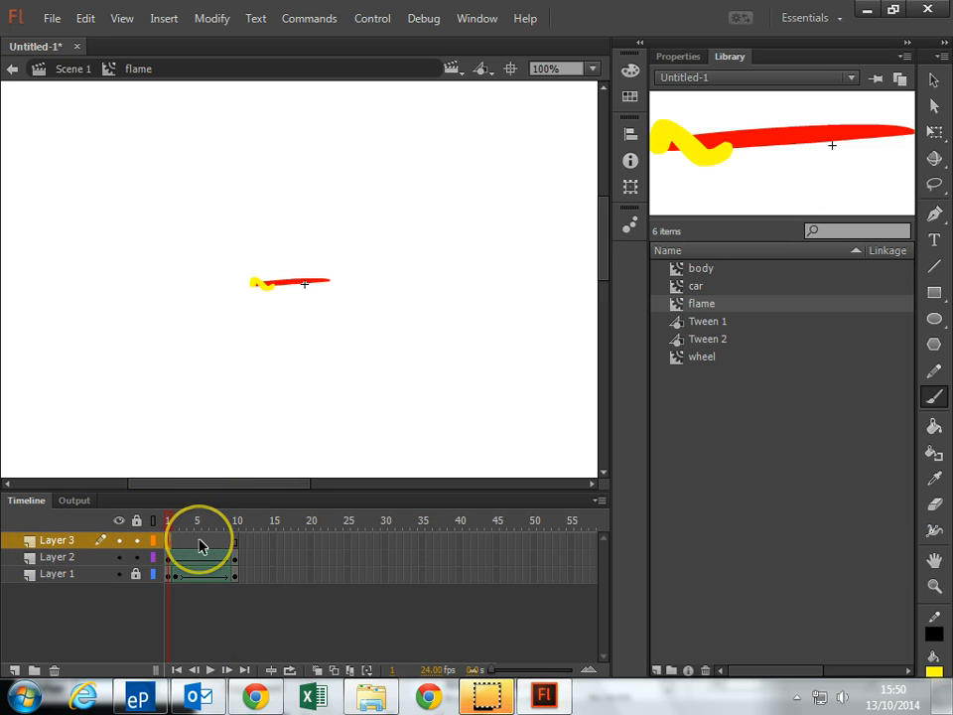
Set the fill colour to orange #FF6600 and brush a long streak along the top of the flame in frame 1 of Layer 3
left_click(934, 672)
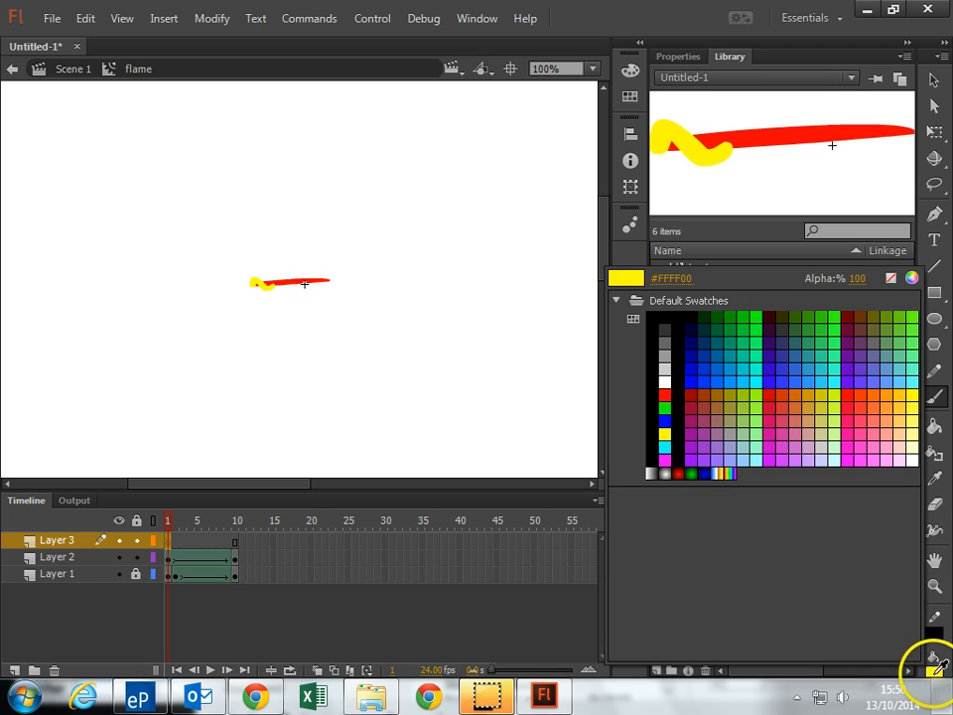
left_click(881, 392)
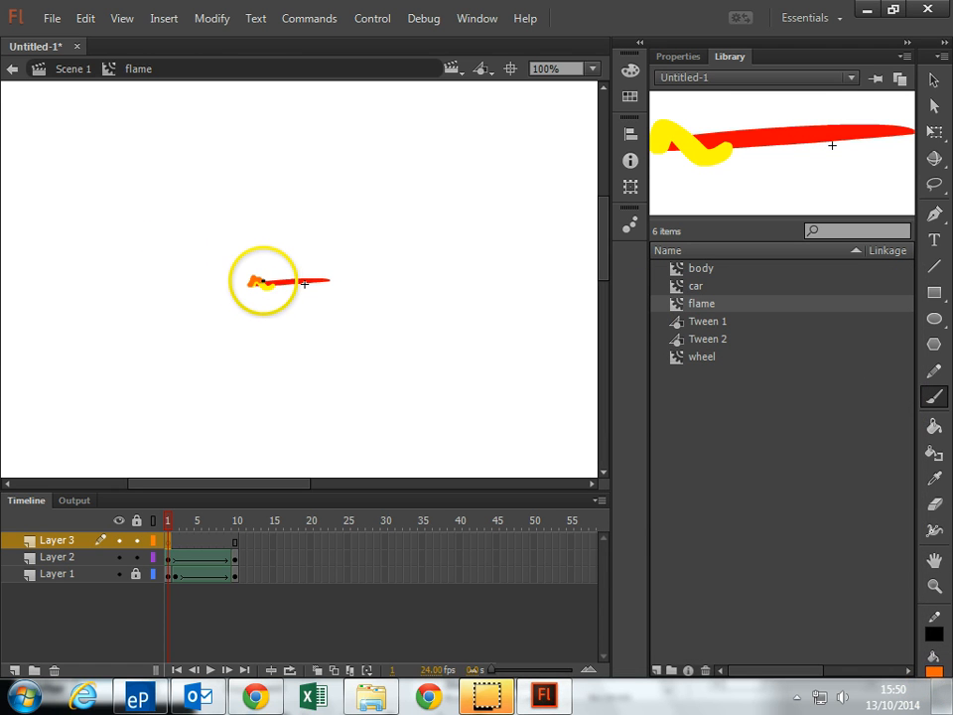
left_click_drag(263, 281, 327, 279)
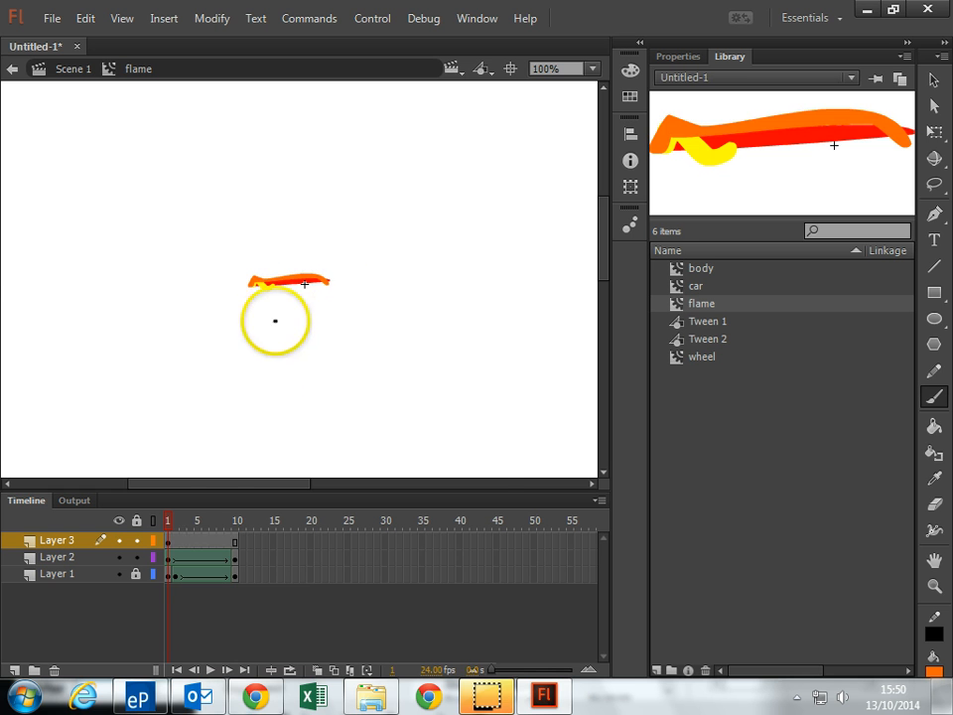
Insert a keyframe at frame 10 of Layer 3 and brush extra orange streaks over the flame
left_click(237, 544)
right_click(237, 544)
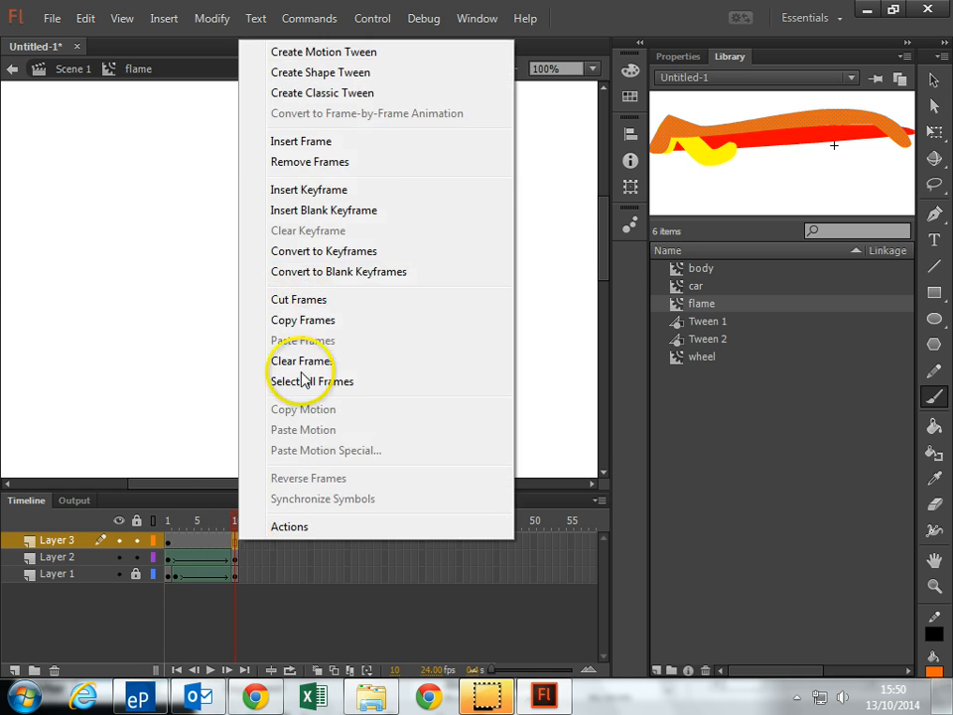
left_click(342, 189)
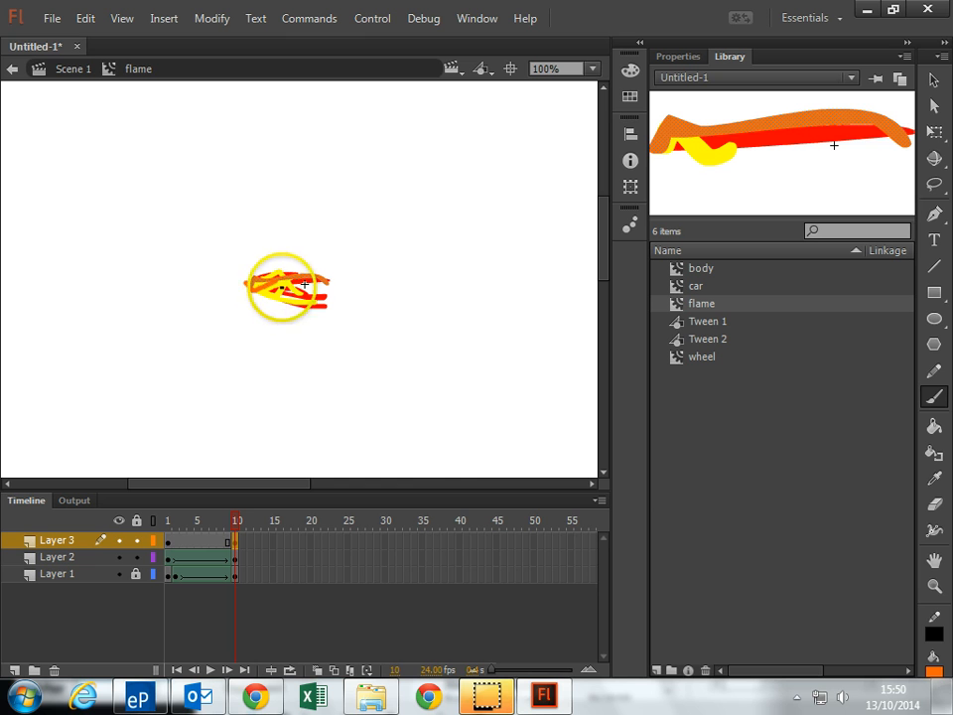
mouse_move(282, 288)
left_mouse_down()
mouse_move(250, 271)
mouse_move(269, 311)
mouse_move(294, 281)
mouse_move(309, 298)
mouse_move(317, 285)
mouse_move(269, 262)
mouse_move(270, 298)
left_mouse_up()
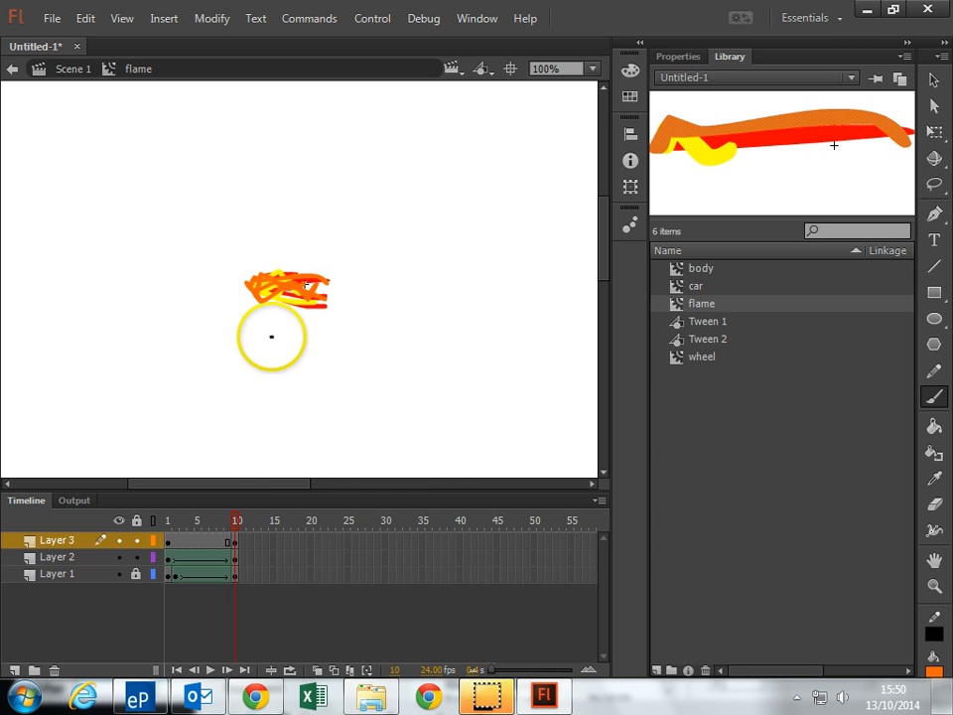
right_click(216, 541)
left_click(283, 48)
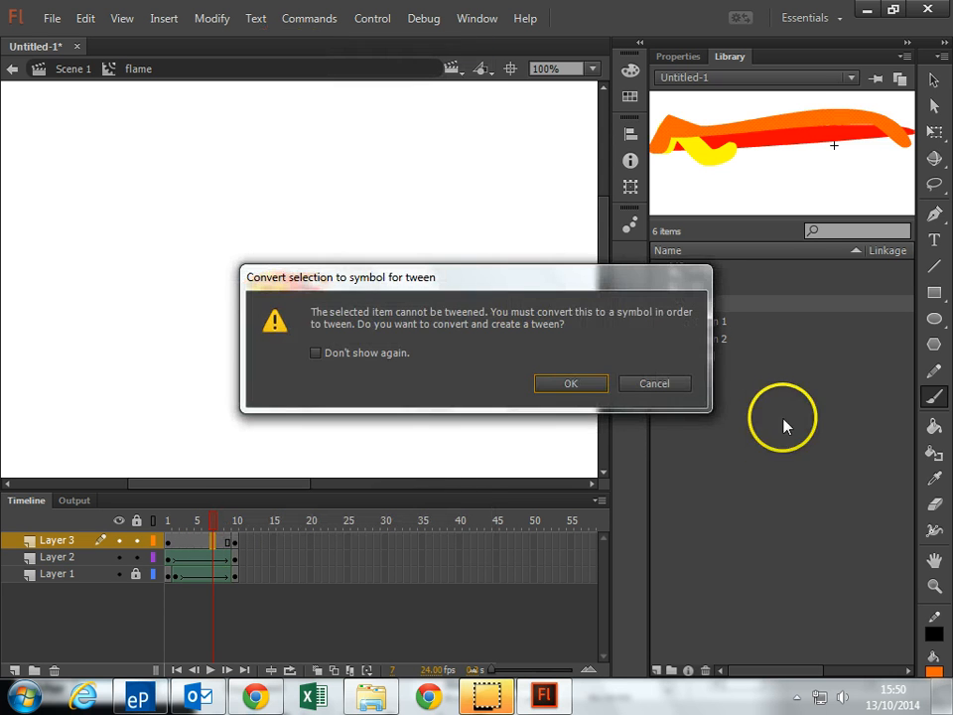
left_click(675, 384)
Create a shape tween between frames 1 and 10 of Layer 3 and play the flame animation
right_click(211, 549)
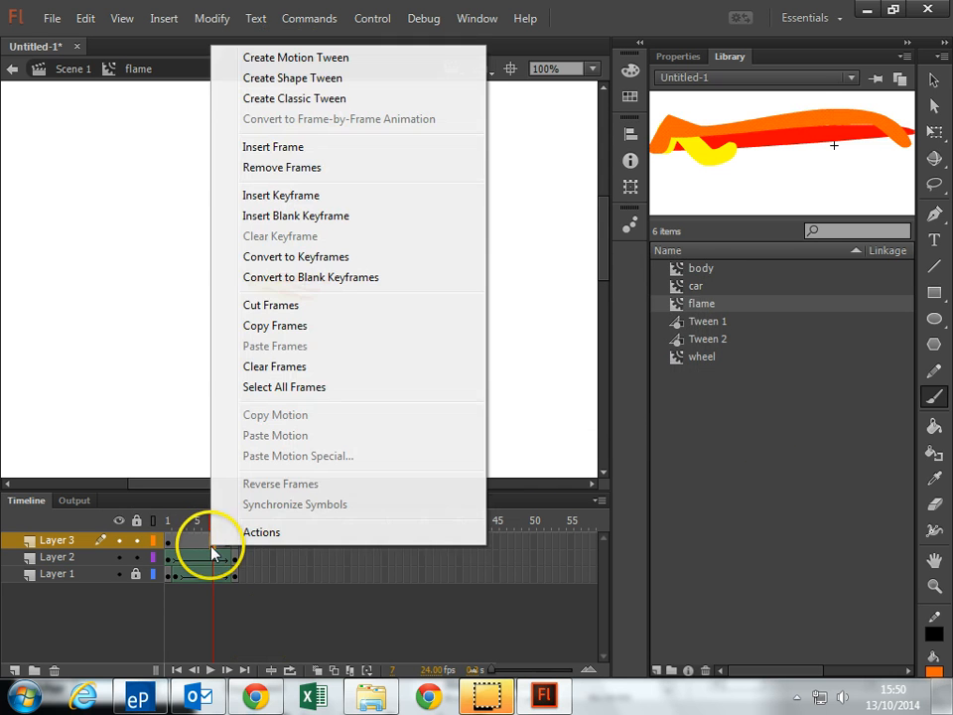
left_click(294, 79)
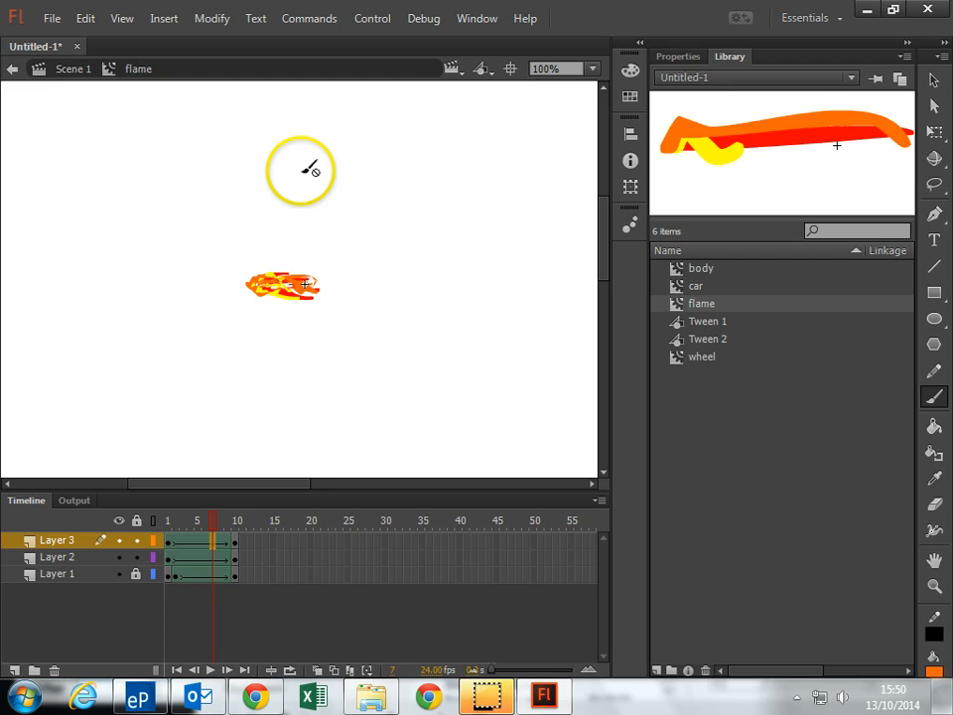
key("Return")
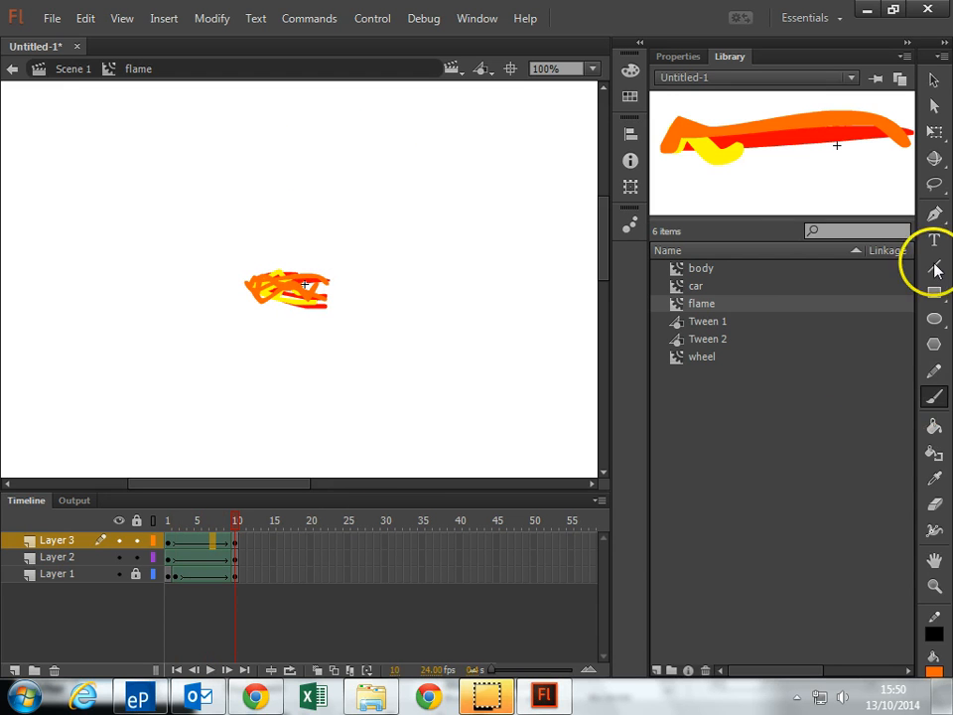
Look over the body, wheel and flame symbols from the library, and open the car movie clip for editing
left_click(681, 286)
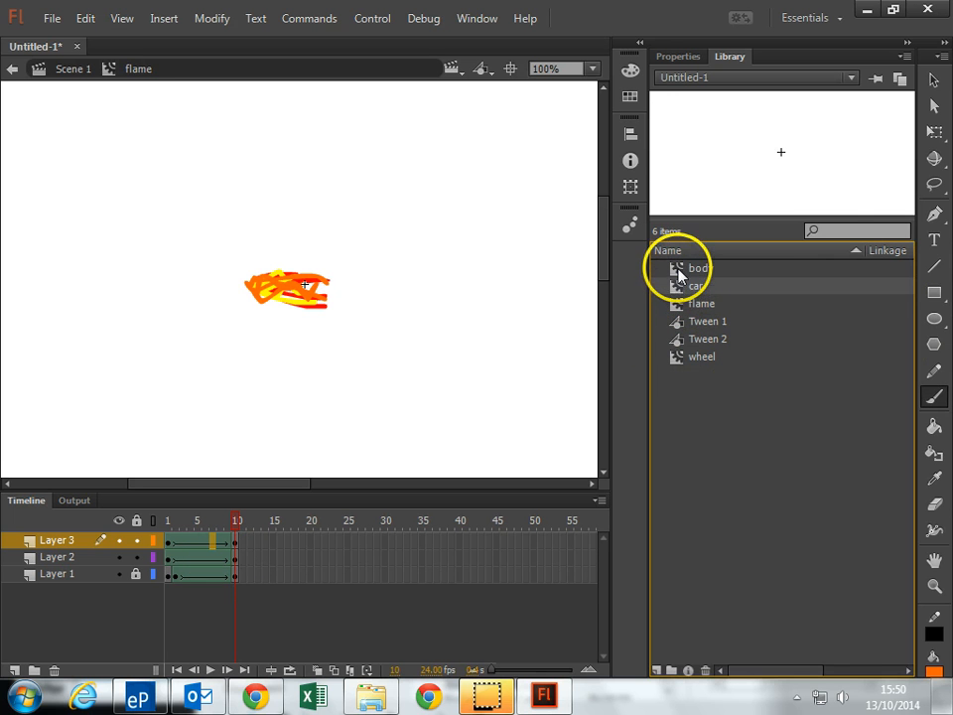
double_click(681, 271)
left_click(675, 341)
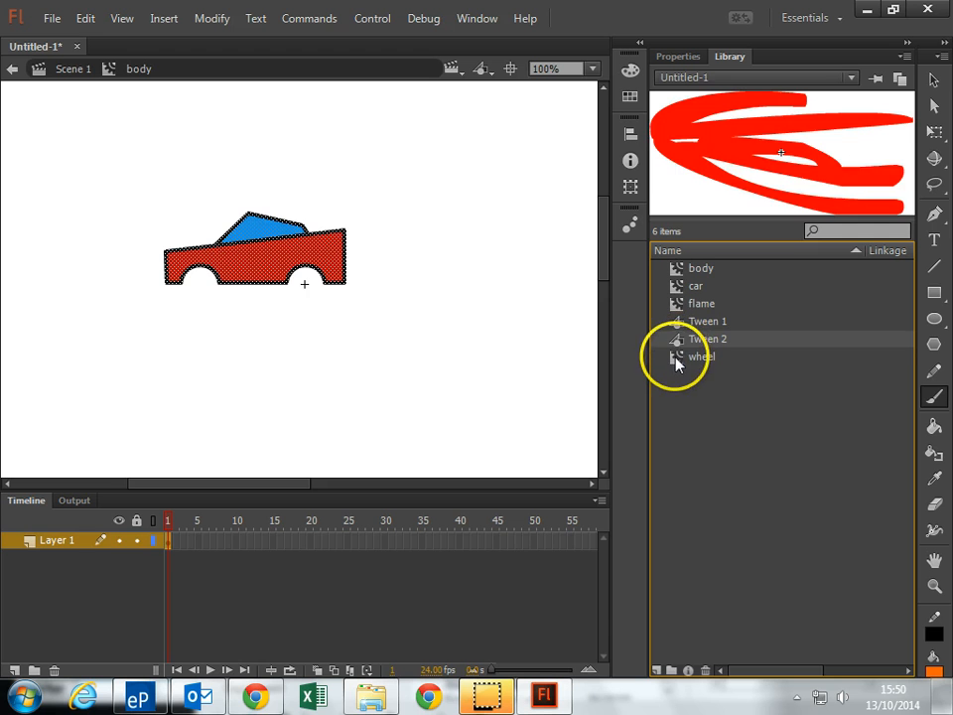
double_click(676, 357)
double_click(679, 304)
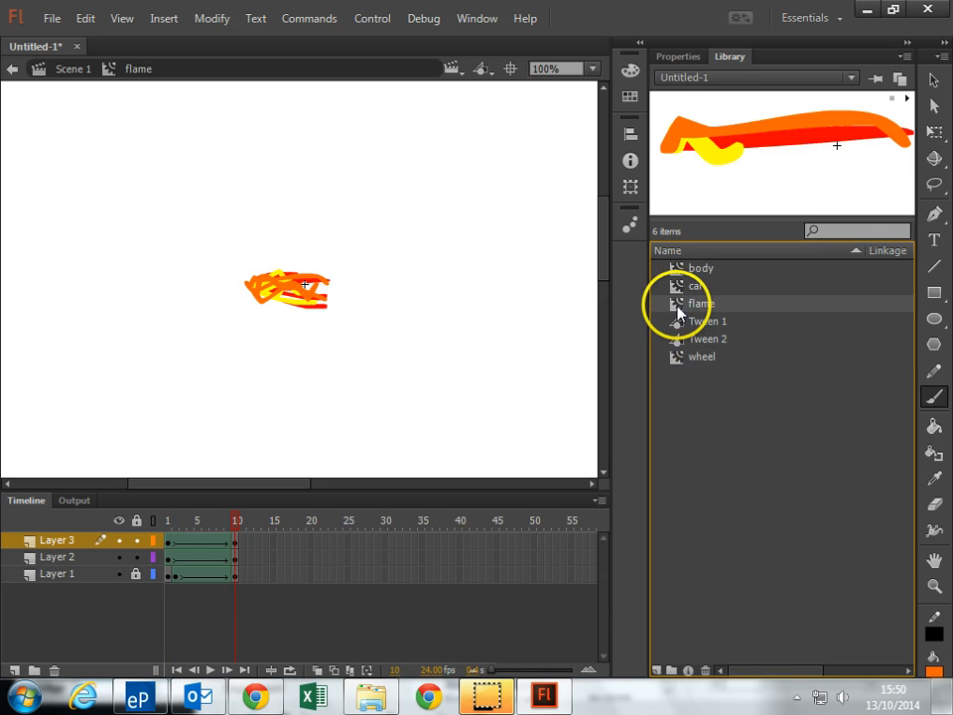
double_click(681, 288)
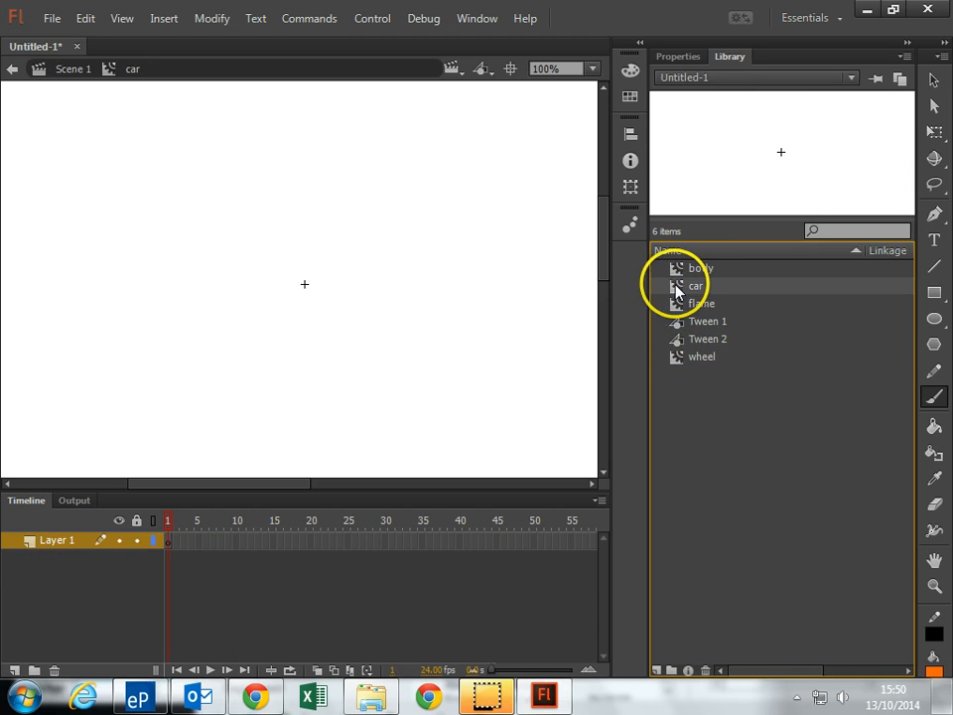
Place the body symbol near the centre of the car clip's stage with the Selection tool
left_click(935, 81)
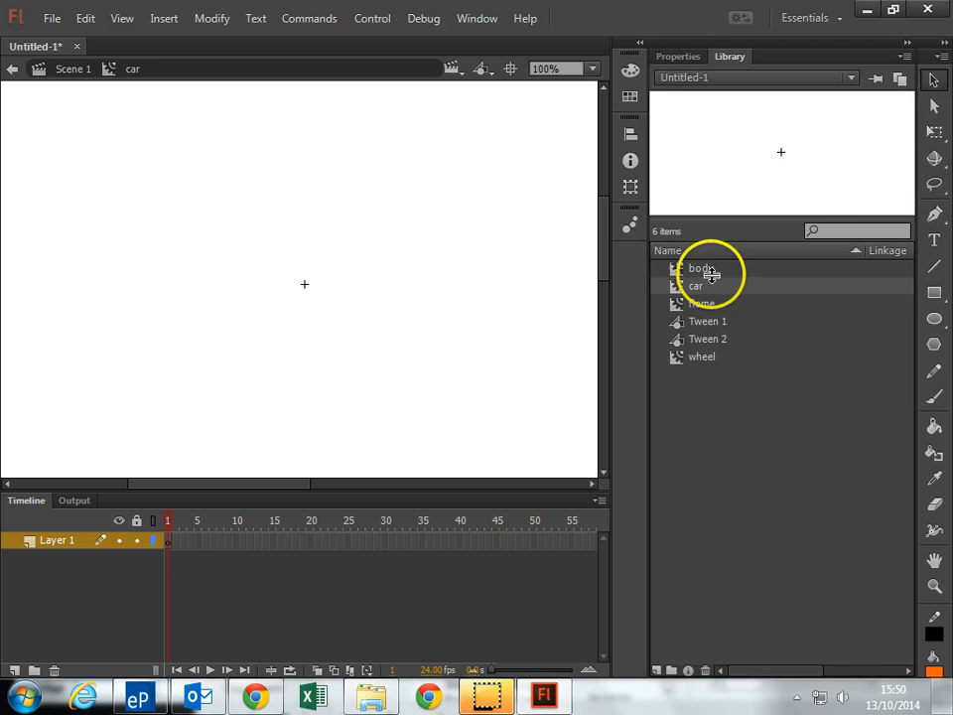
left_click_drag(691, 269, 332, 271)
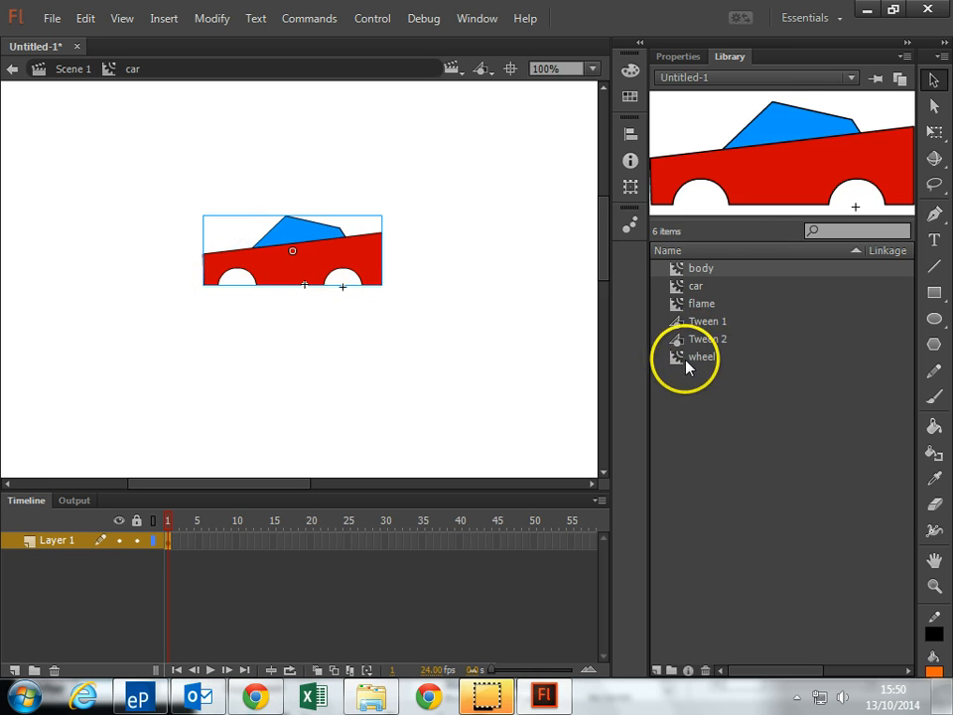
mouse_move(688, 367)
left_mouse_down()
mouse_move(369, 315)
mouse_move(699, 364)
left_mouse_up()
Add two layers above Layer 1 and name the three layers, from the lowest up, body, front wheel and rear wheel
left_click(14, 672)
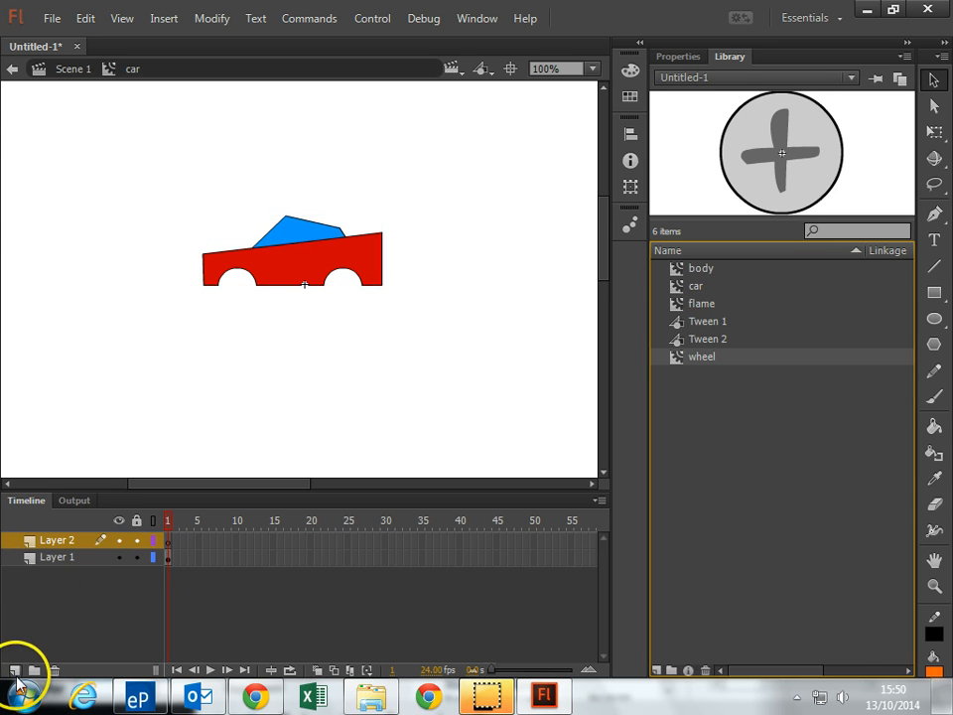
left_click(14, 672)
left_click(57, 575)
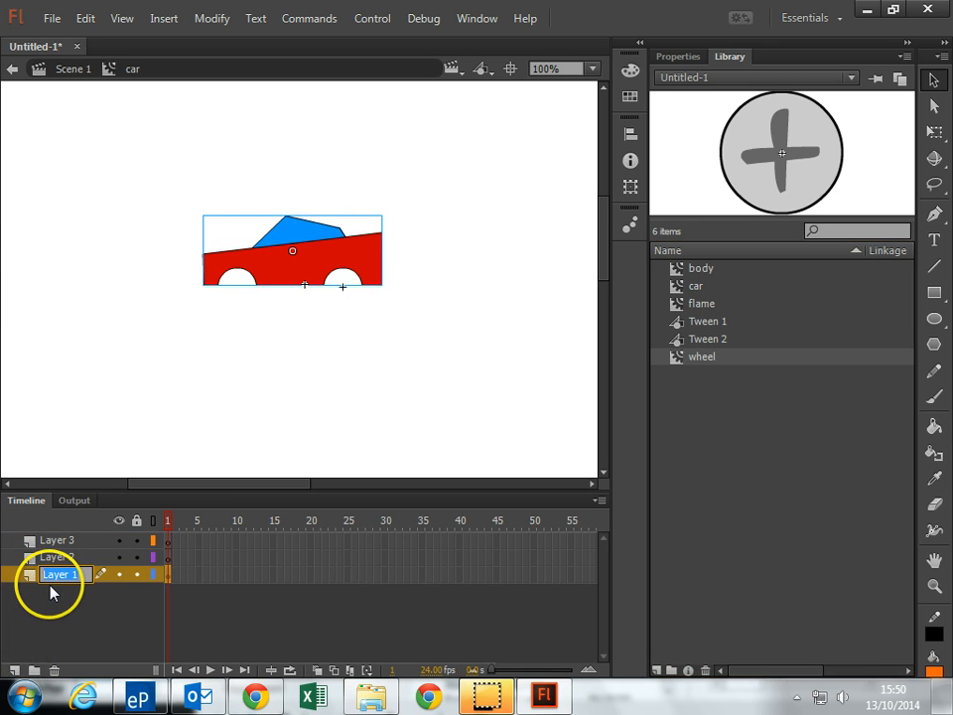
type("body")
key("Return")
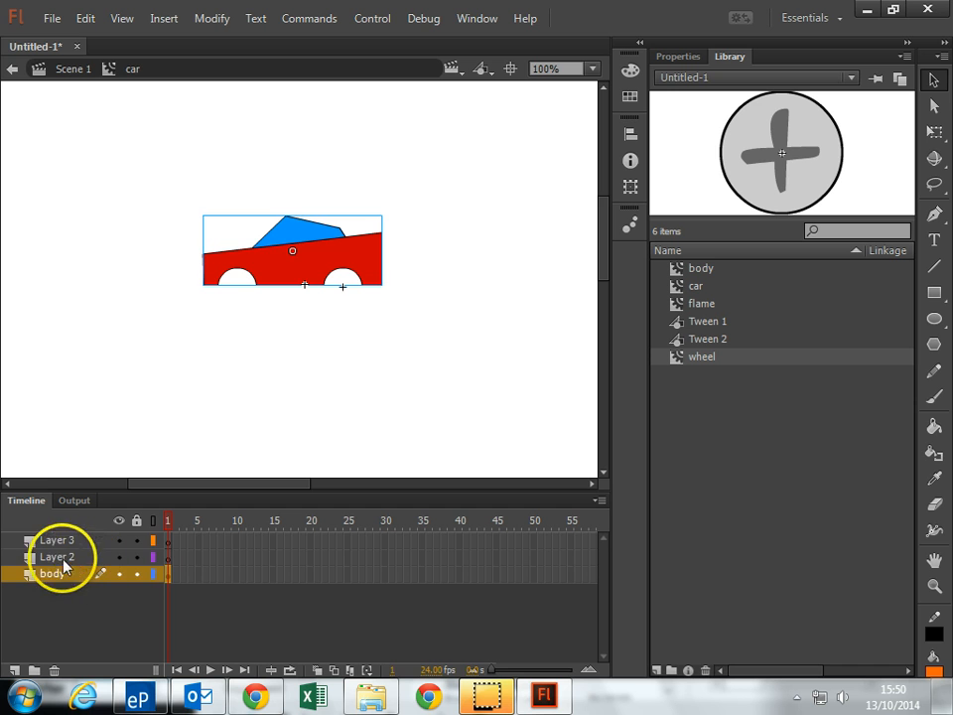
double_click(60, 556)
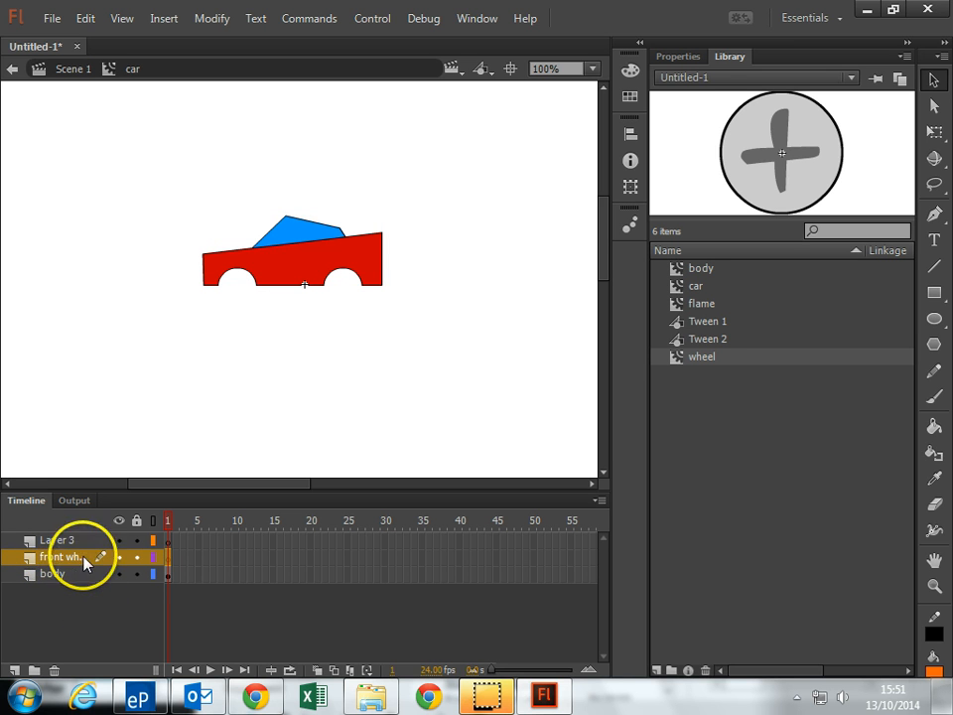
left_click(58, 541)
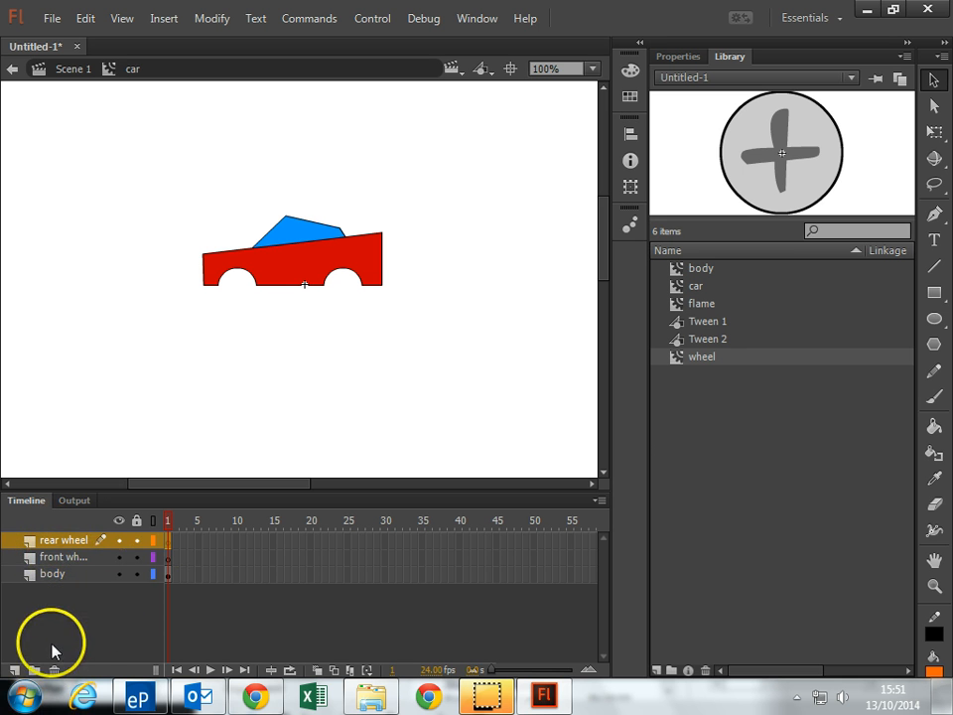
Add a fourth layer above the rear wheel layer and name it flame
left_click(14, 670)
double_click(49, 542)
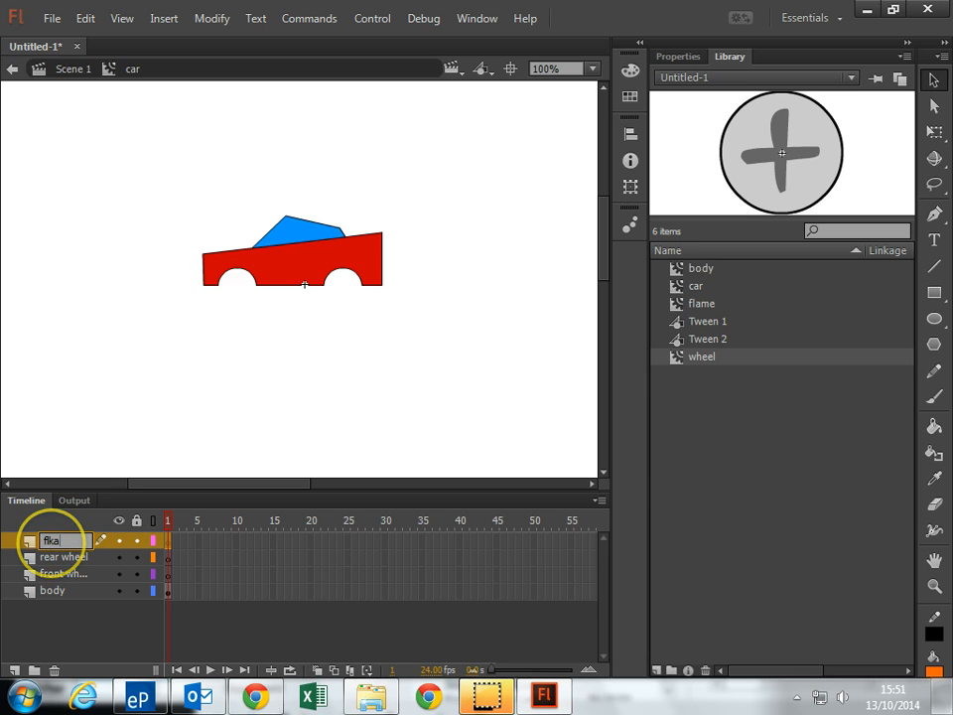
type("flka")
key("BackSpace")
key("BackSpace")
type("ame")
key("Return")
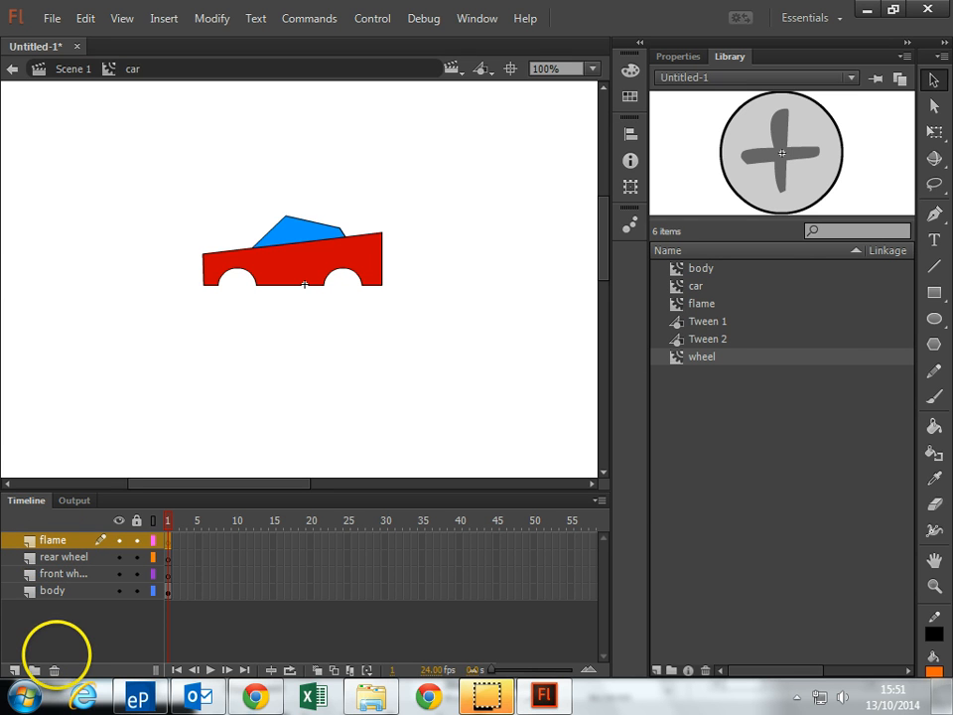
Place the flame symbol at the rear end of the car body and move the flame layer beneath the body layer
left_click(688, 306)
left_click_drag(688, 307, 404, 257)
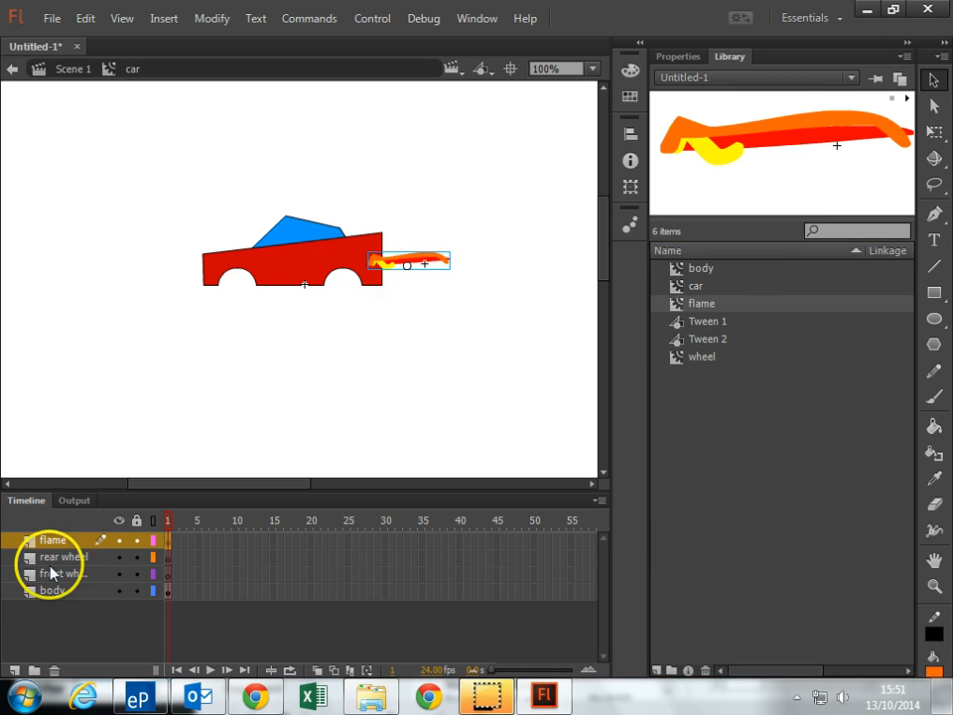
left_click_drag(57, 542, 53, 614)
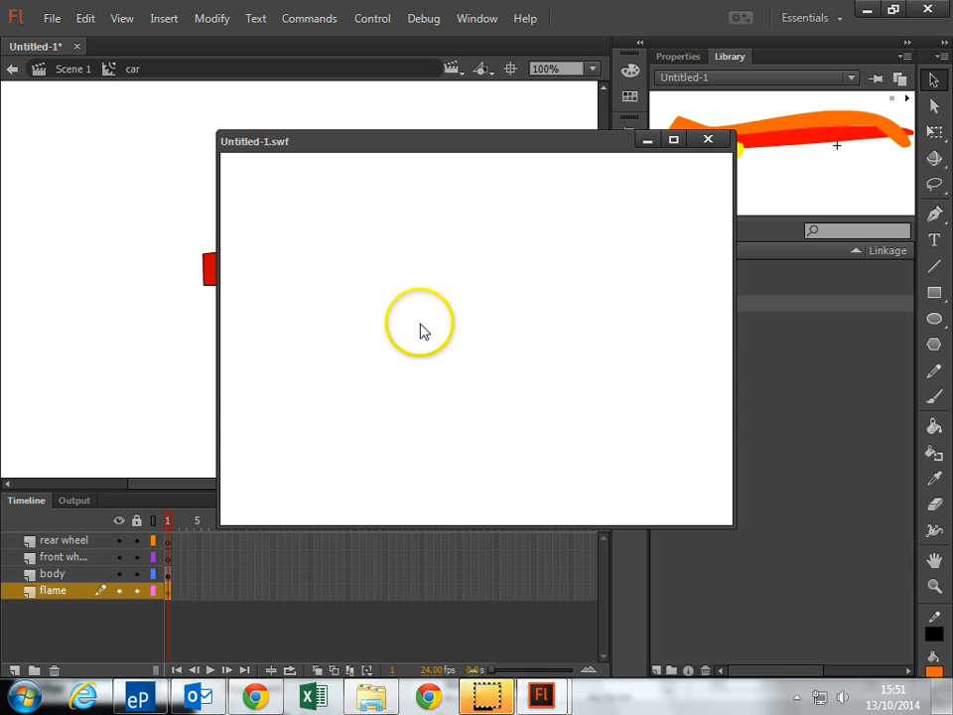
Close the test movie preview and deselect the flame on the stage
key("ctrl+w")
left_click(113, 337)
mouse_move(480, 696)
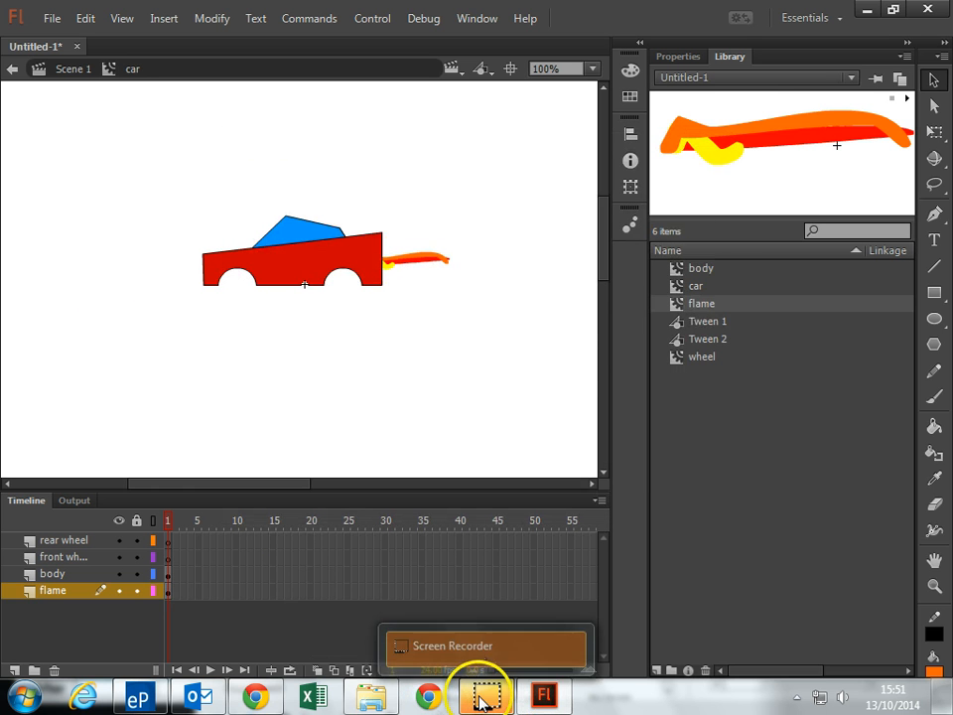
Place the wheel symbol over the car's rear wheel arch and scale it down to fit inside the arch
left_click_drag(703, 358, 354, 280)
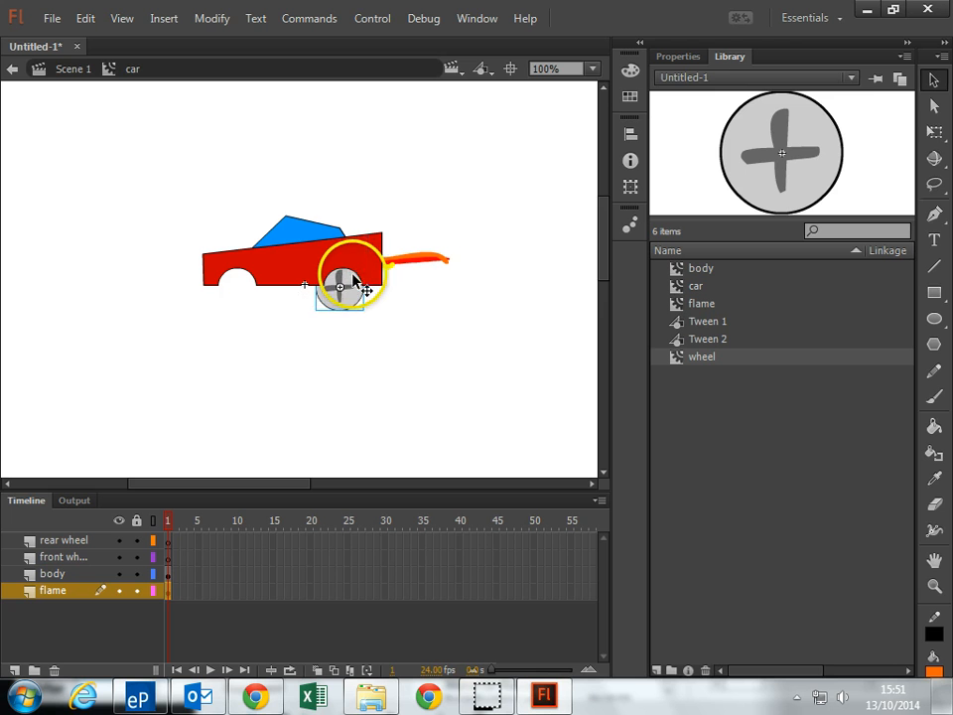
left_click(934, 131)
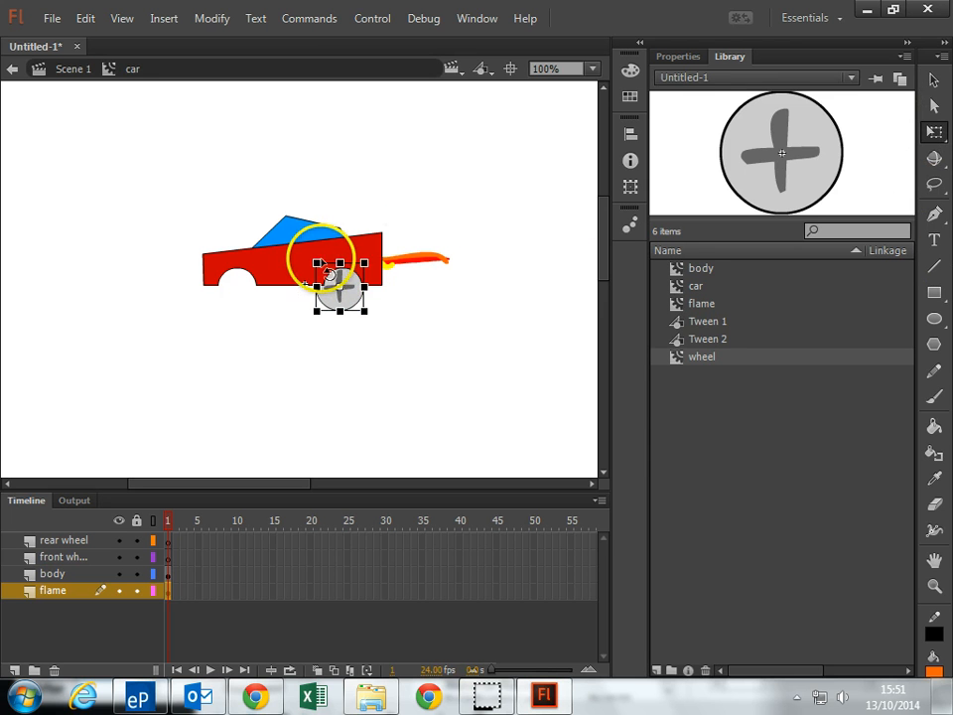
mouse_move(316, 262)
left_mouse_down()
mouse_move(320, 278)
mouse_move(310, 252)
mouse_move(319, 266)
left_mouse_up()
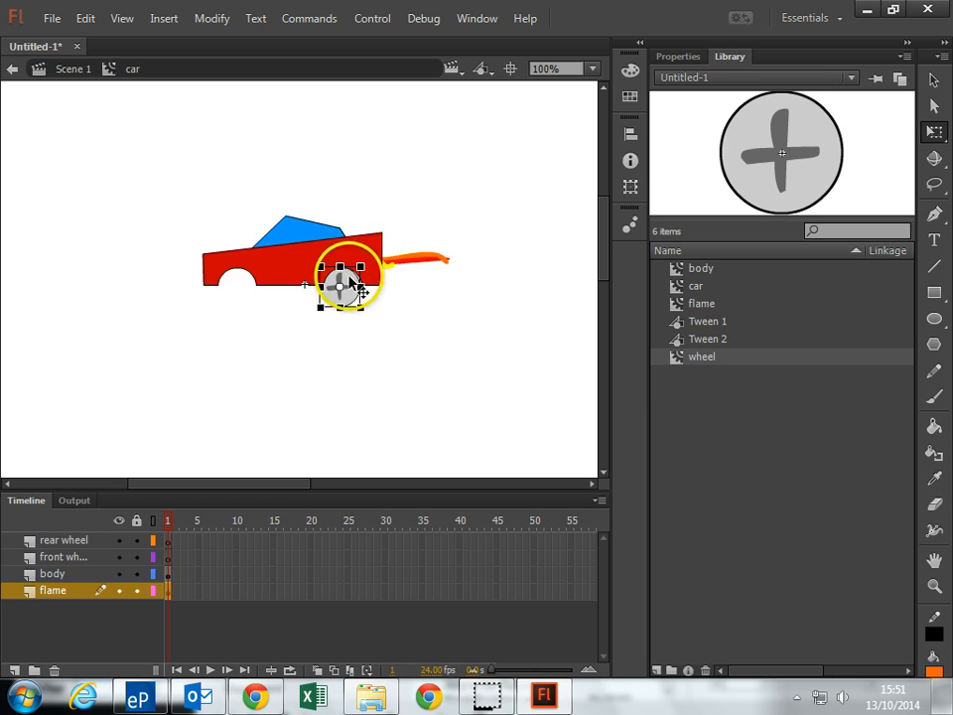
left_click_drag(349, 285, 357, 321)
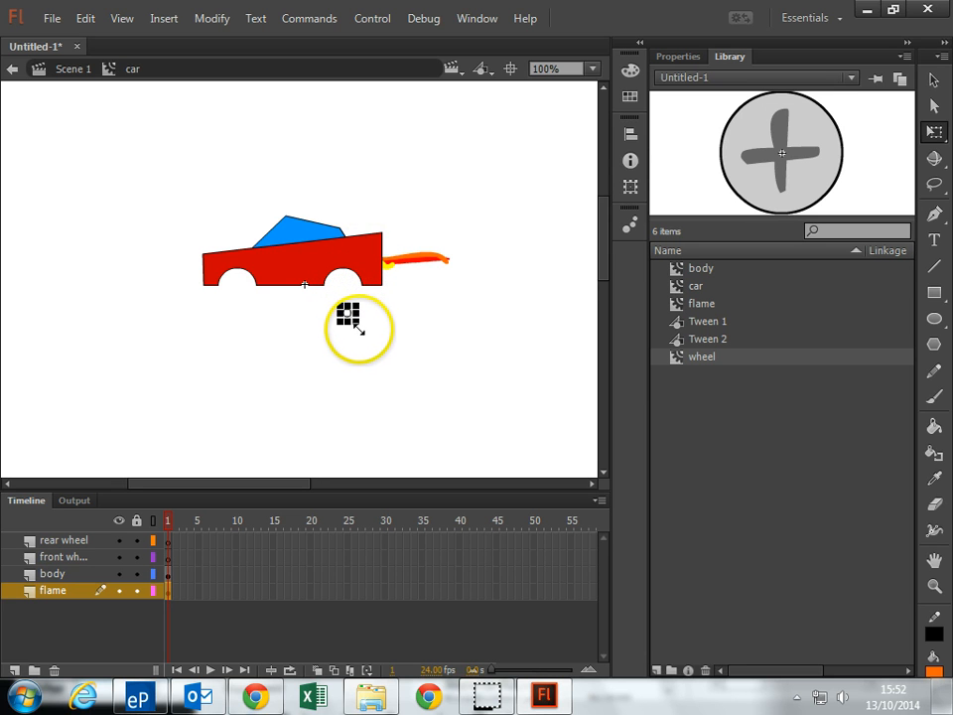
left_click(358, 314)
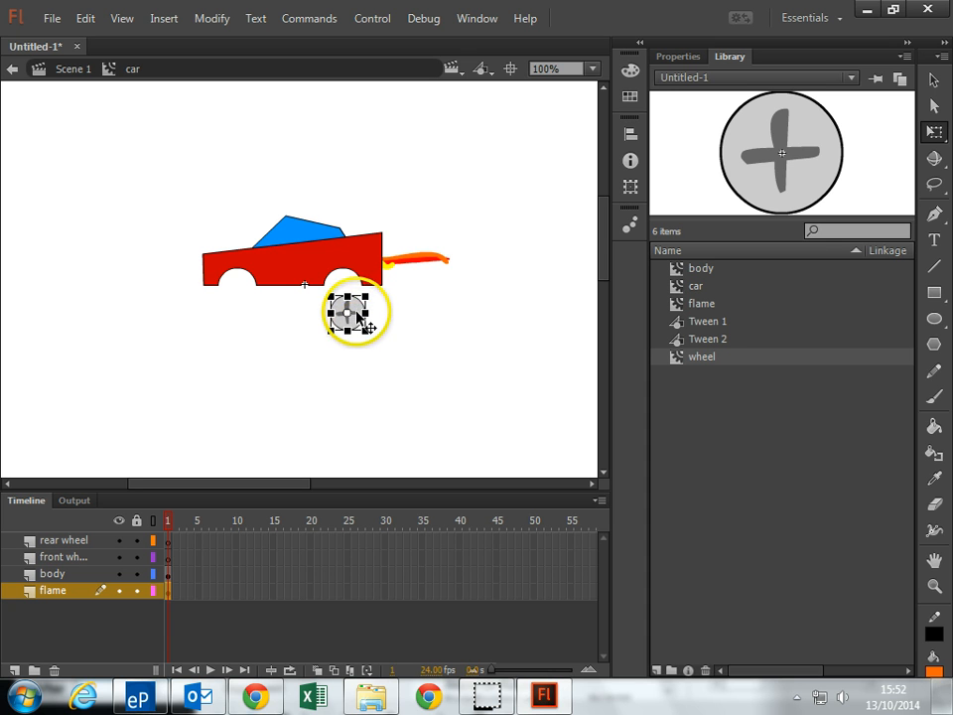
left_click_drag(358, 314, 349, 289)
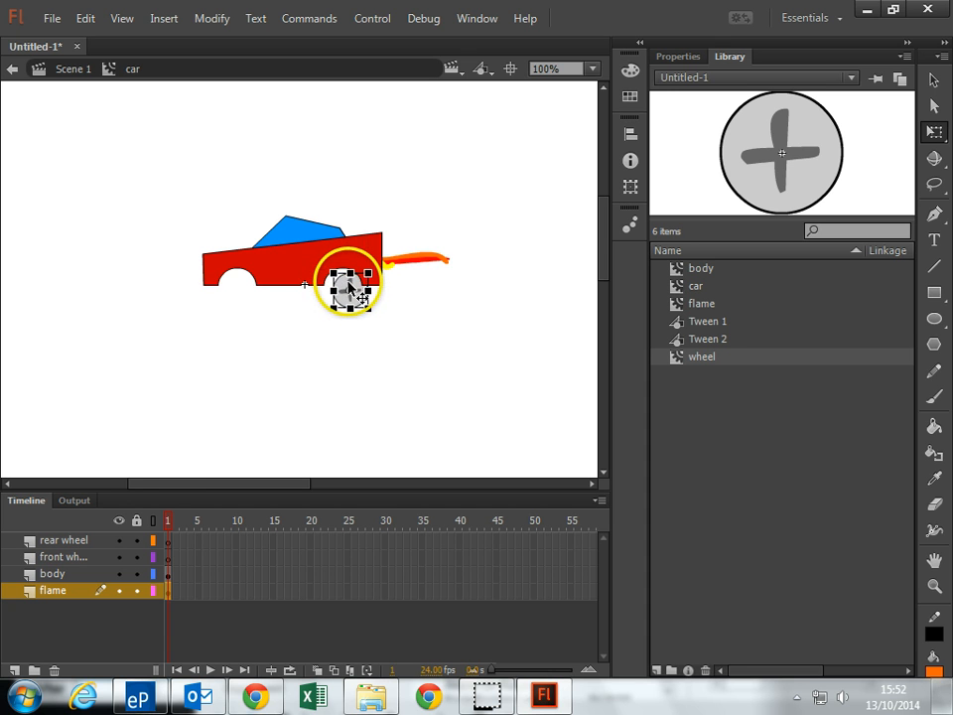
Paste the cut wheel onto the rear wheel layer, in its place at the rear arch
left_click(50, 558)
left_click(64, 540)
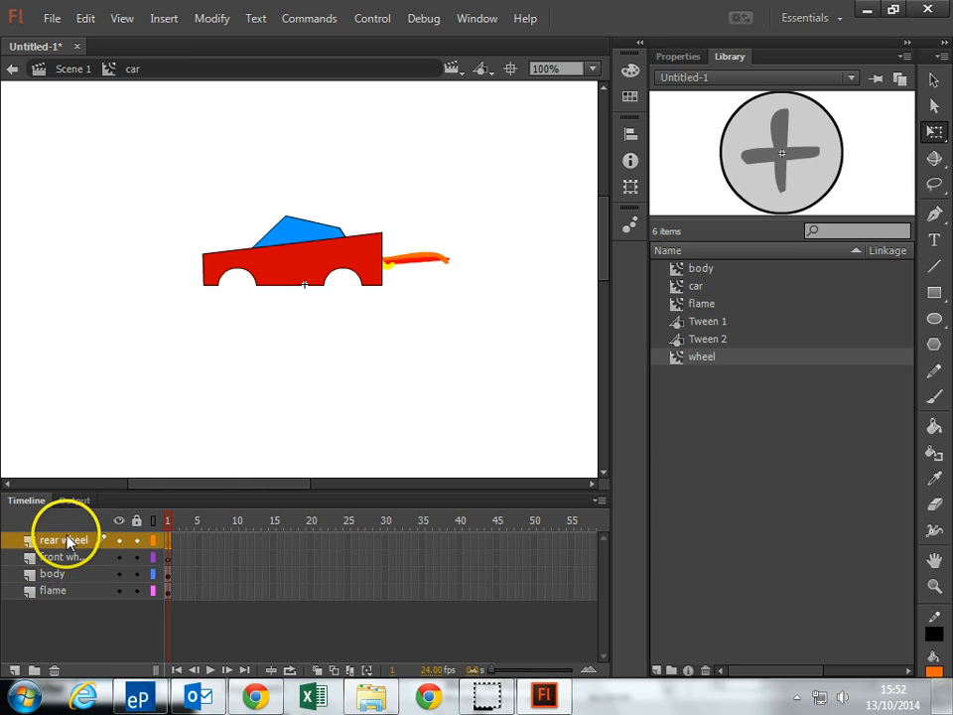
key("ctrl+v")
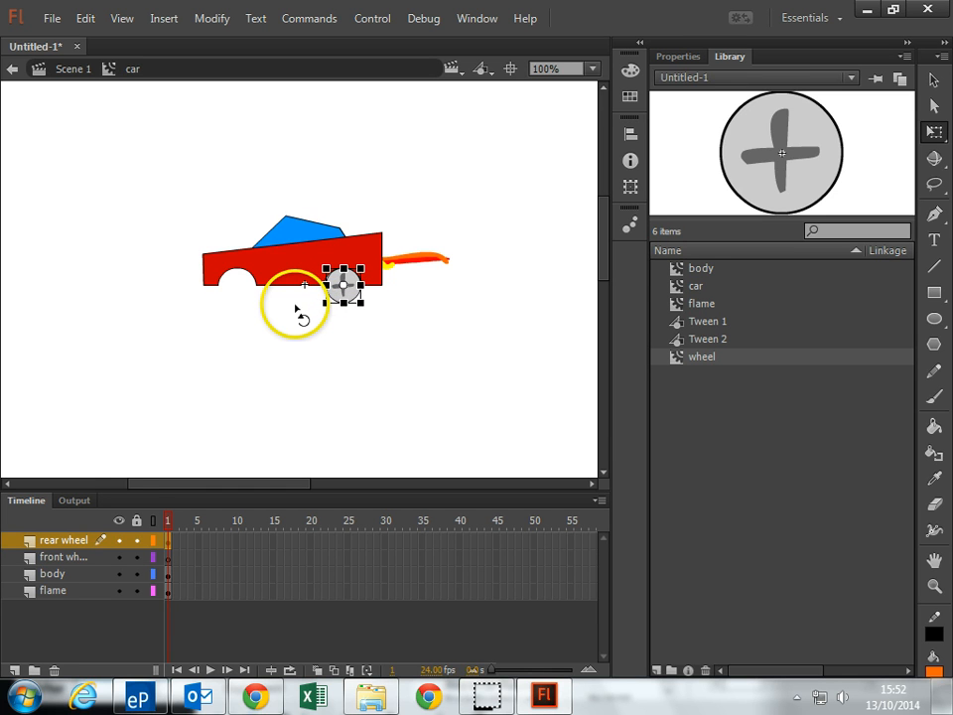
Paste the wheel onto the front wheel layer at the front arch and move the body layer above both wheel layers
left_click(47, 557)
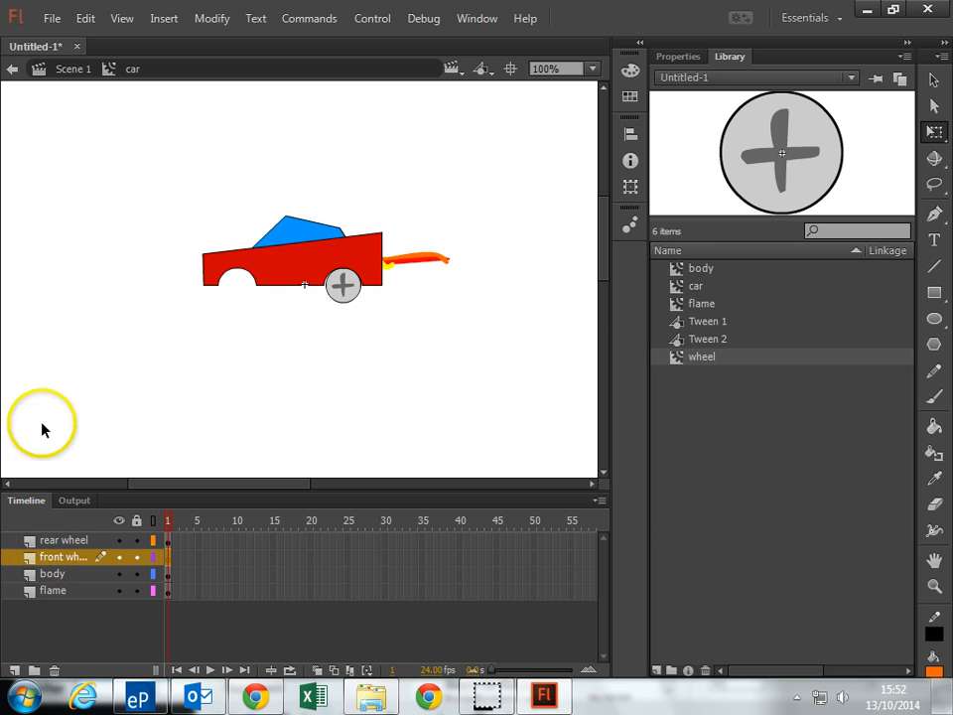
key("ctrl+v")
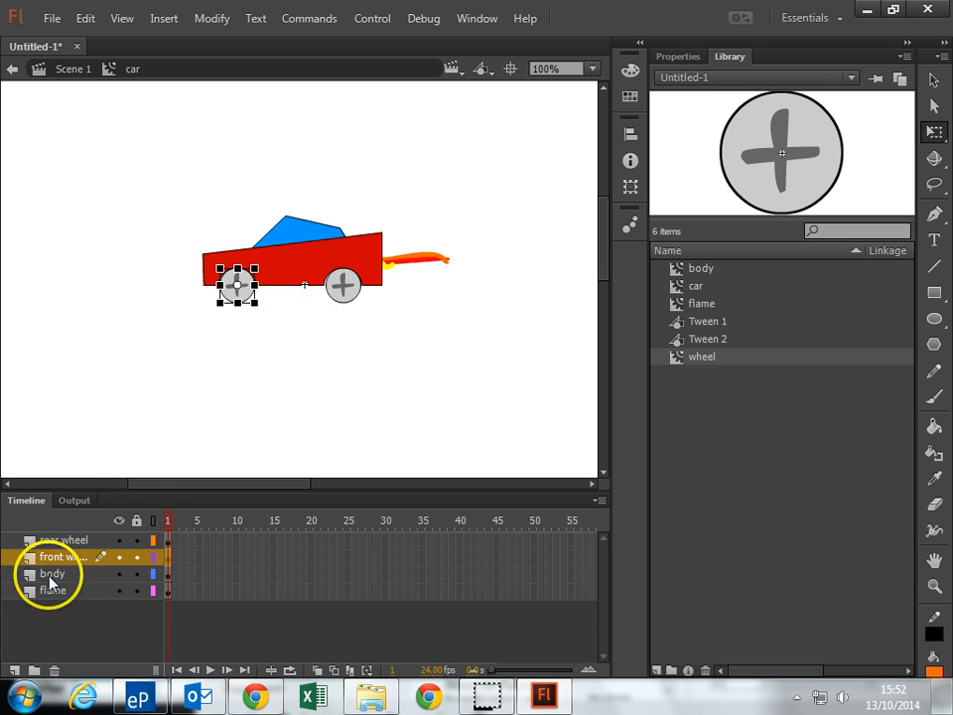
left_click_drag(54, 574, 52, 536)
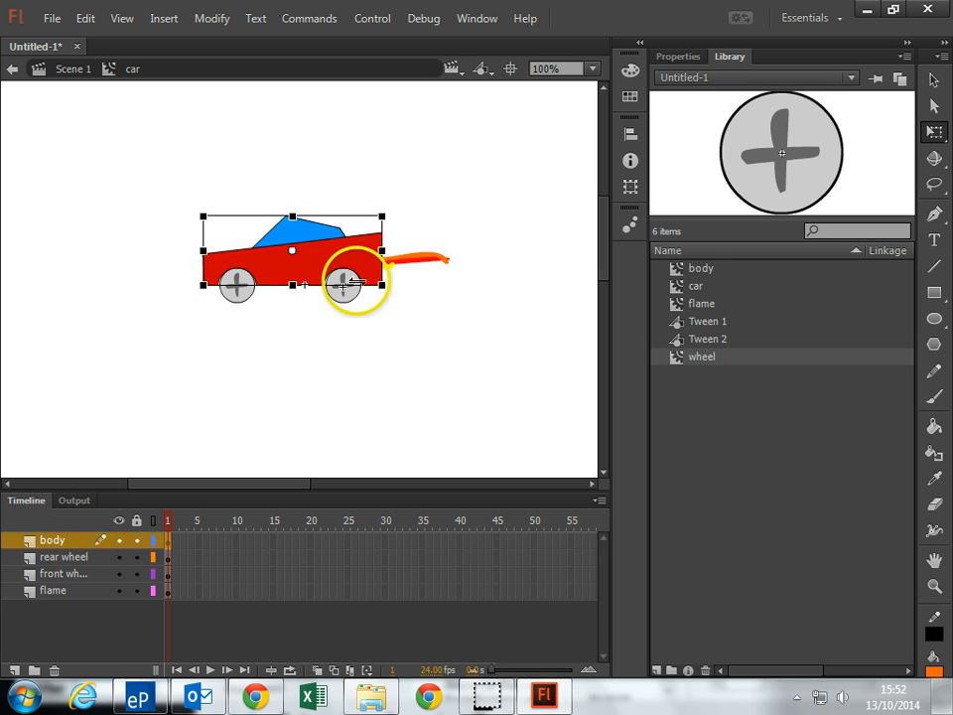
Extend the body layer to frame 20 and apply a motion tween to it
right_click(311, 543)
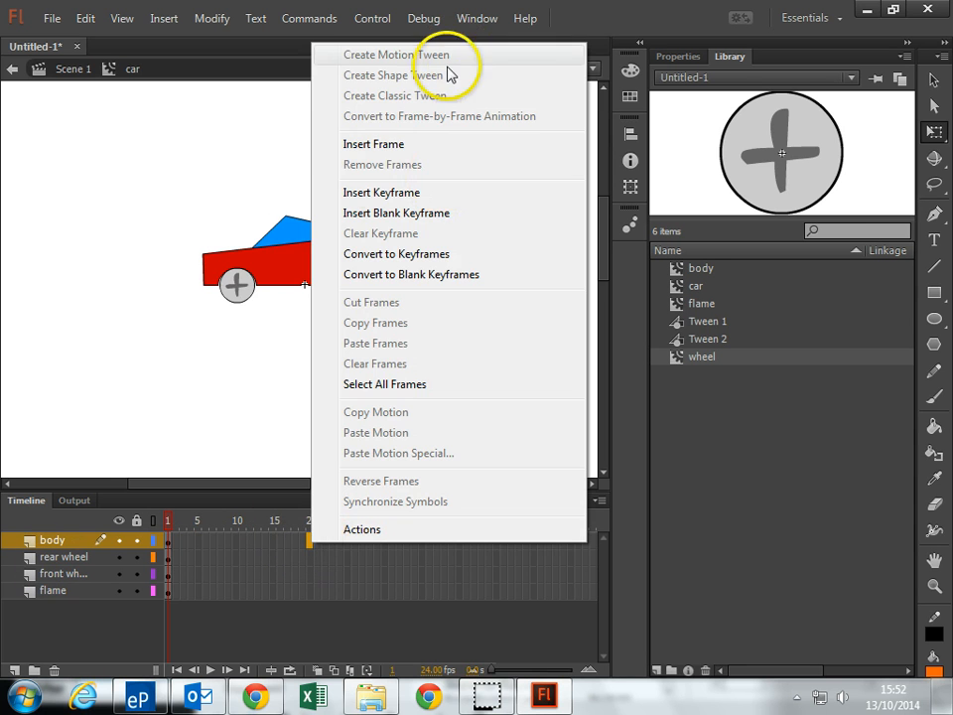
left_click(381, 145)
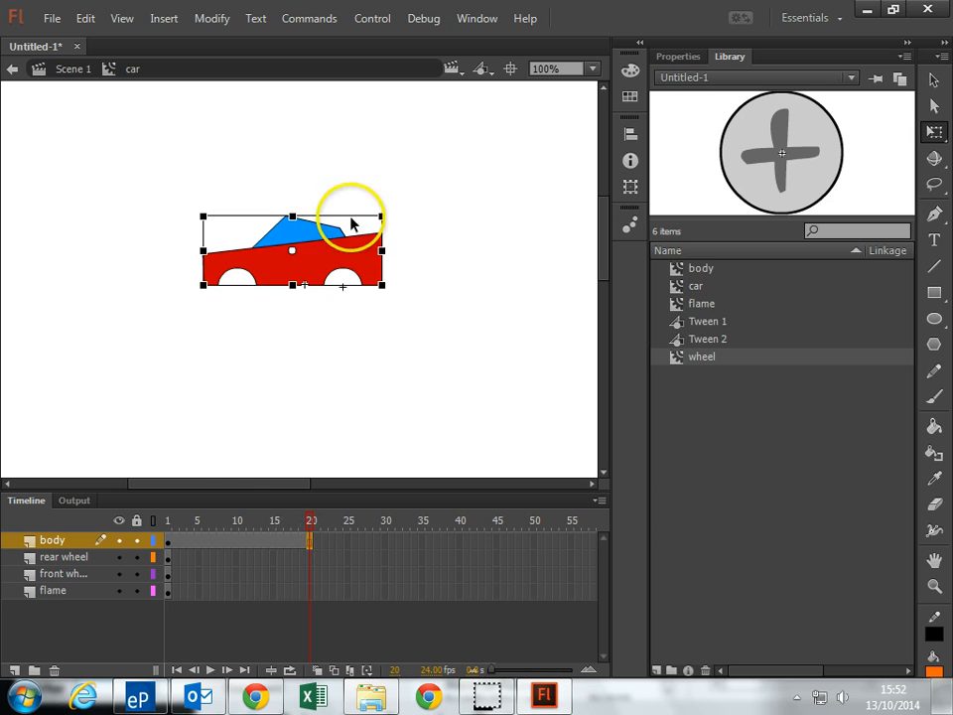
right_click(271, 544)
left_click(352, 50)
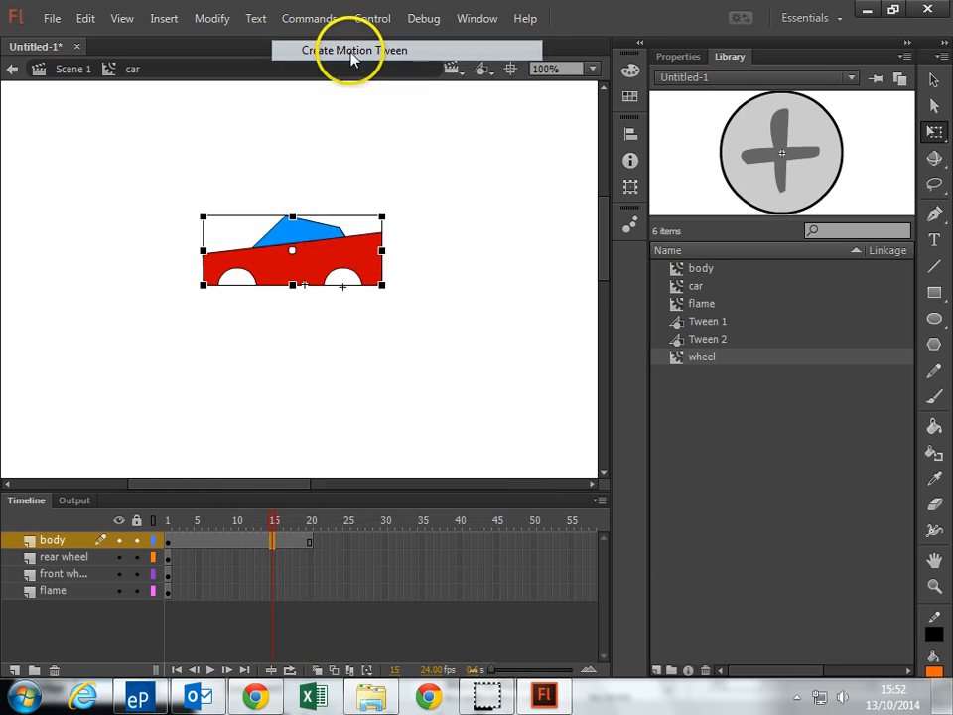
Lower the car body slightly at frame 12 of its motion tween
left_click(171, 545)
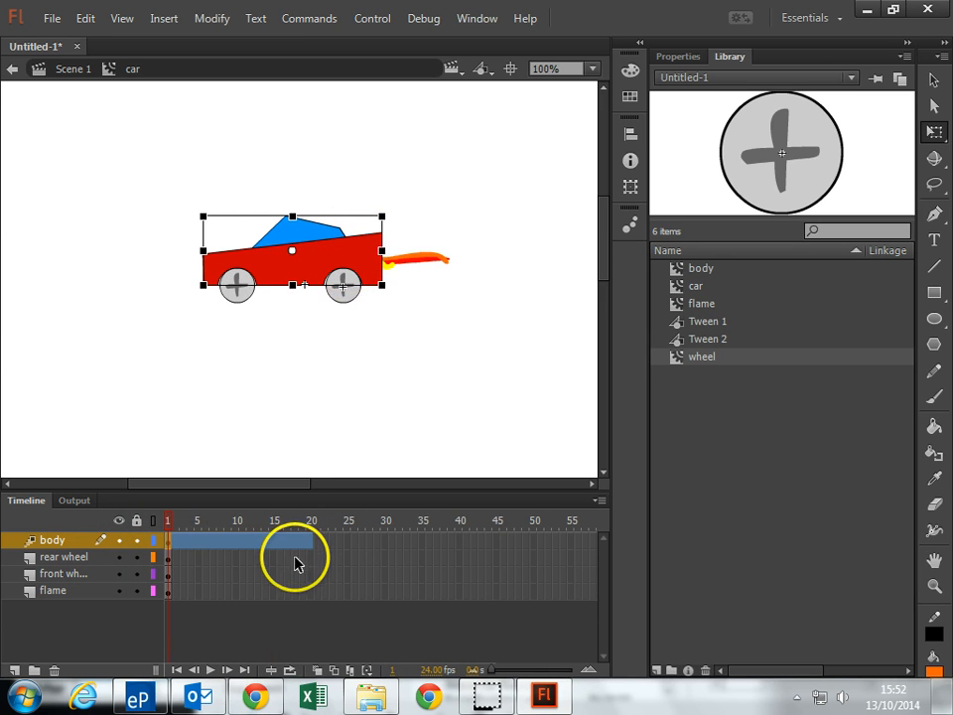
left_click(251, 544)
left_click(248, 250)
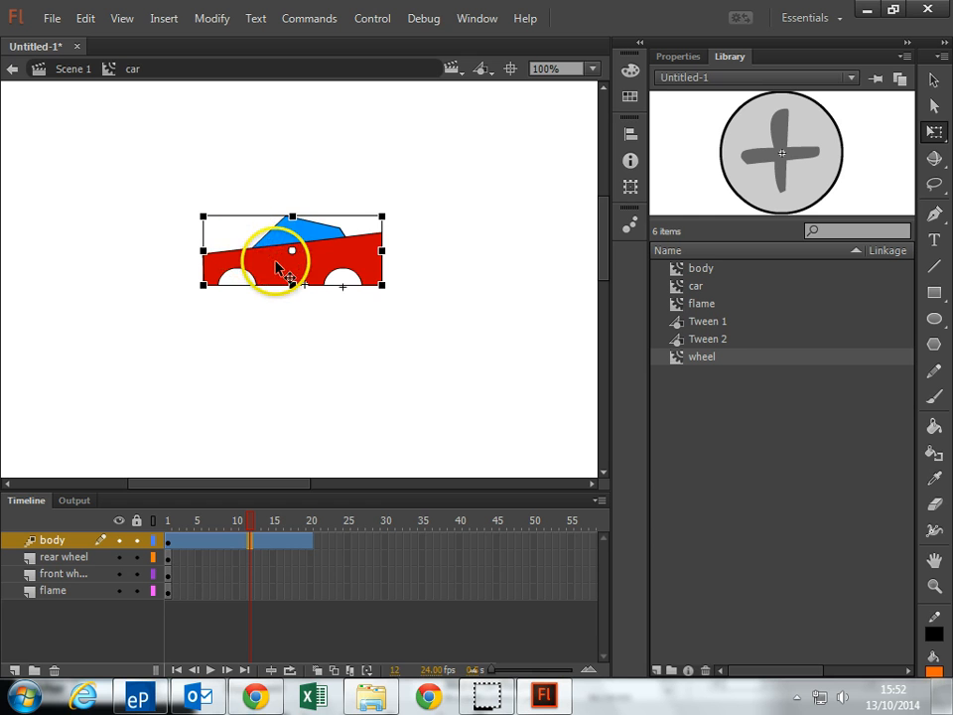
left_click_drag(276, 262, 279, 268)
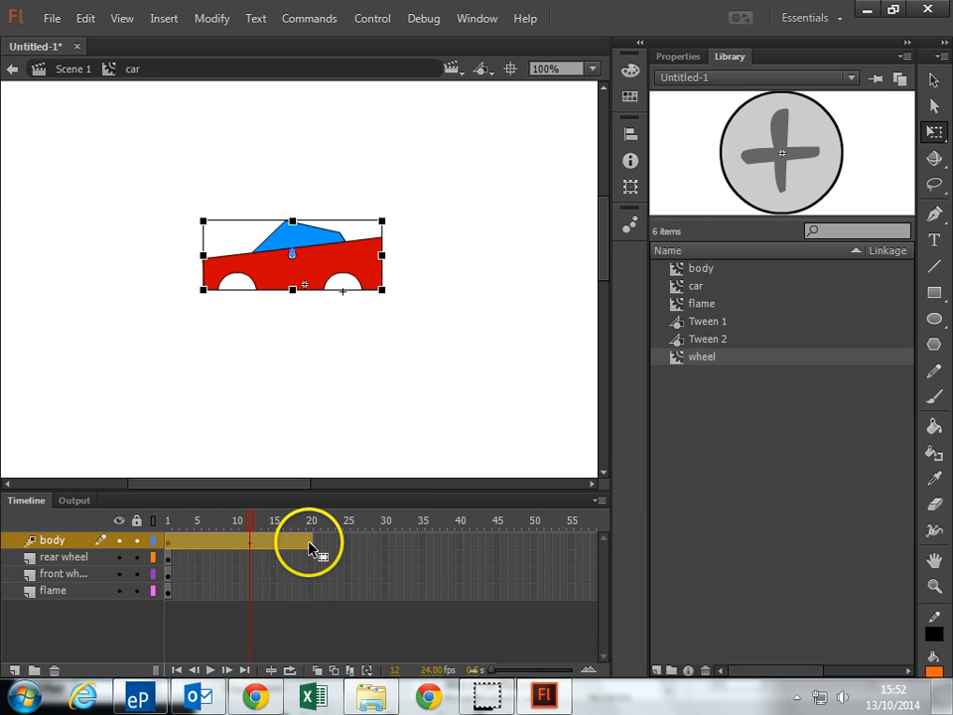
Nudge the car body back up to its starting height at frame 20
left_click_drag(311, 550, 311, 546)
left_click_drag(330, 286, 323, 296)
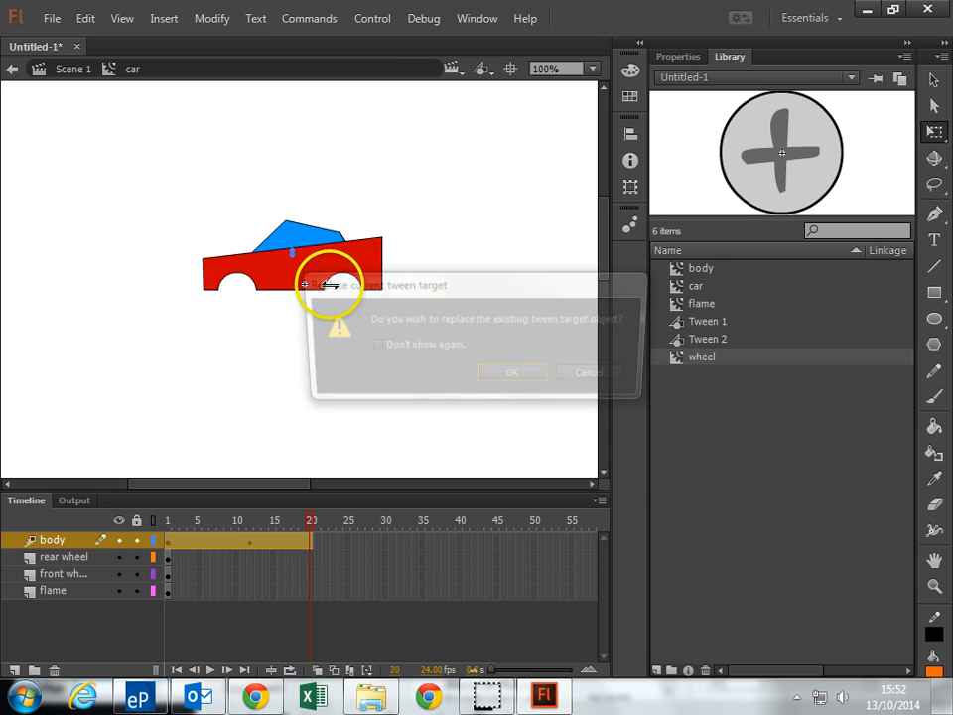
left_click(587, 378)
left_click(329, 265)
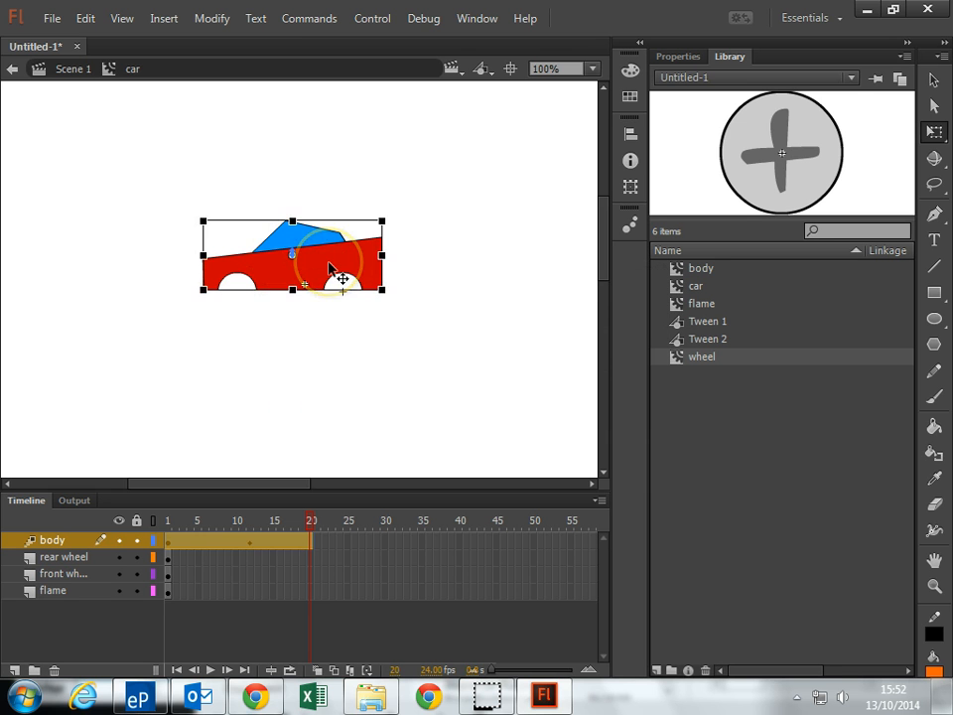
key("Up")
key("Up")
key("Up")
key("Up")
key("Up")
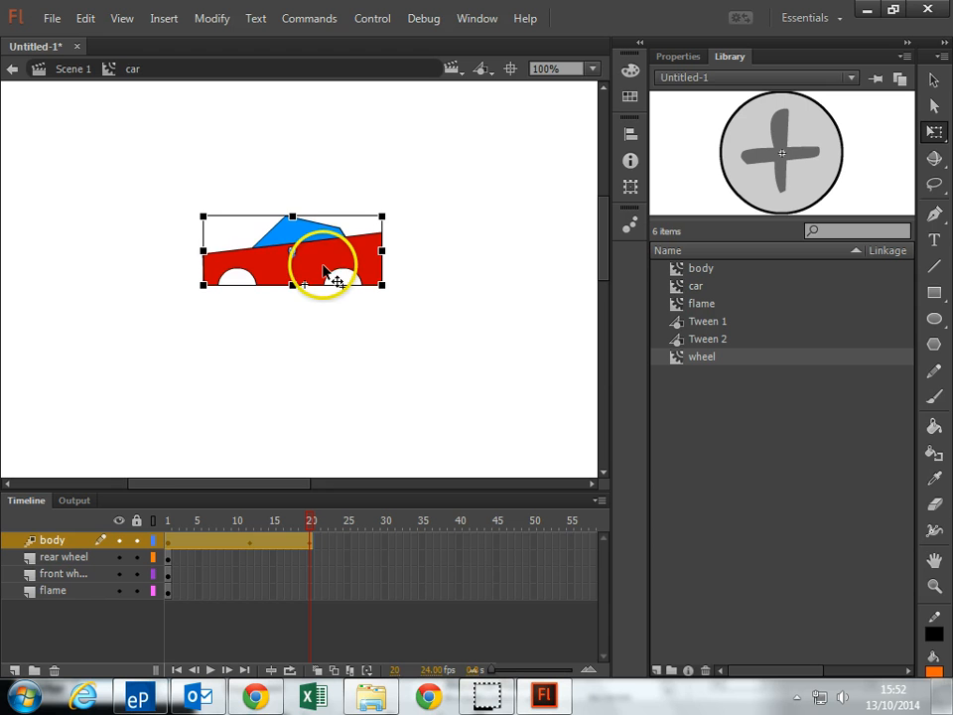
Add body bounce keyframes, slightly lowered at frame 6 and raised at frame 10, and play the timeline
left_click(207, 540)
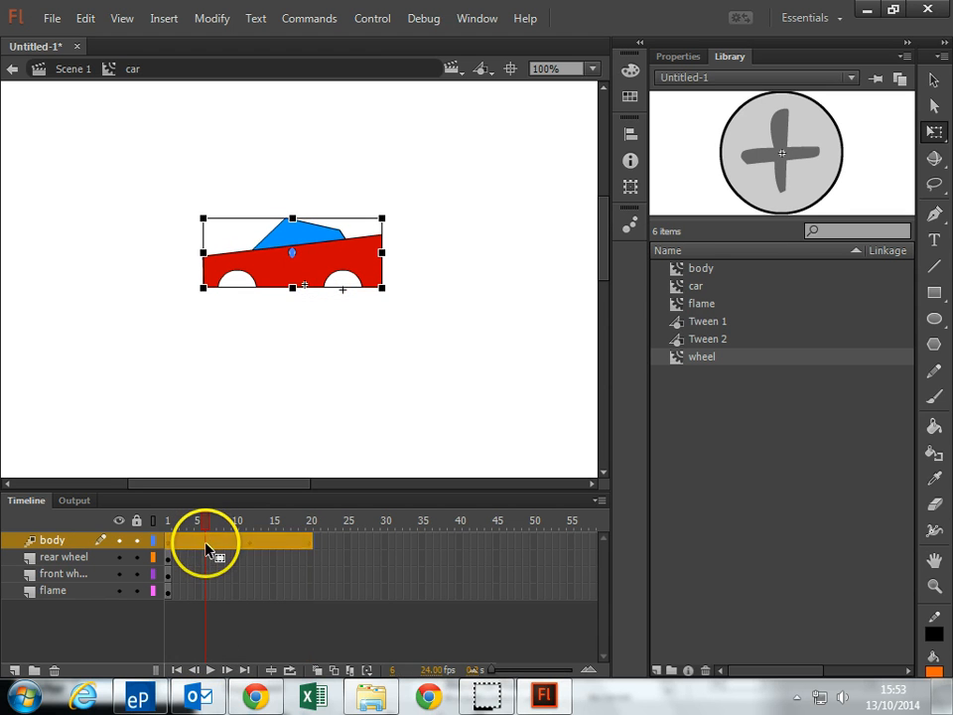
mouse_move(269, 275)
left_mouse_down()
mouse_move(290, 291)
mouse_move(283, 267)
left_mouse_up()
key("Up")
key("Up")
key("Up")
key("Up")
key("Up")
key("Up")
key("Up")
key("Up")
key("Up")
key("Up")
left_click(234, 545)
key("Return")
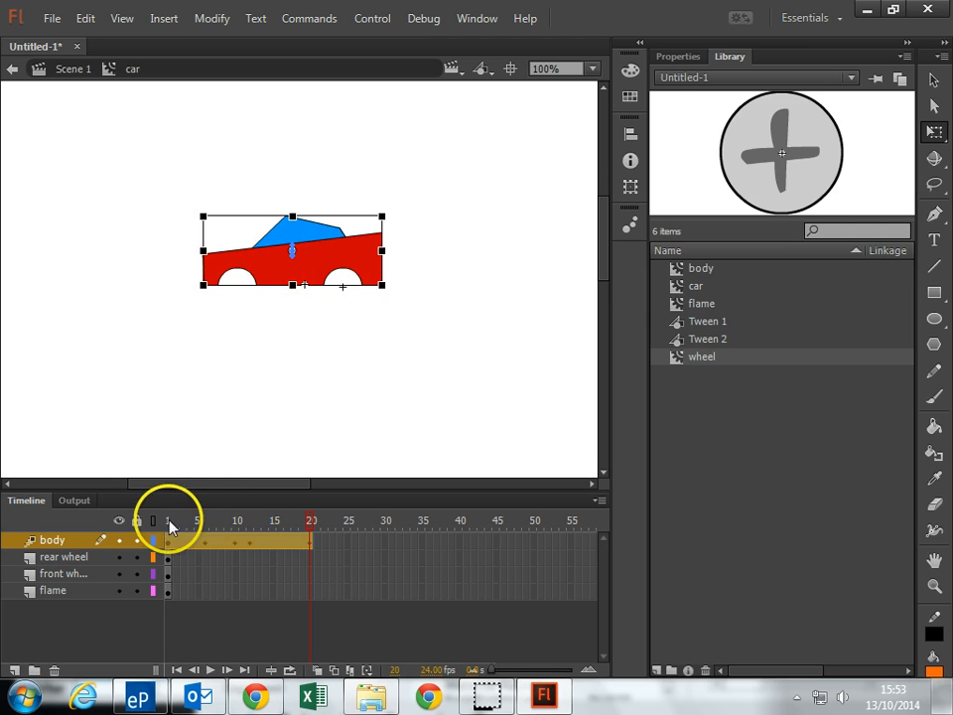
Extend the front wheel layer to frame 20 and apply a motion tween to it
left_click(63, 574)
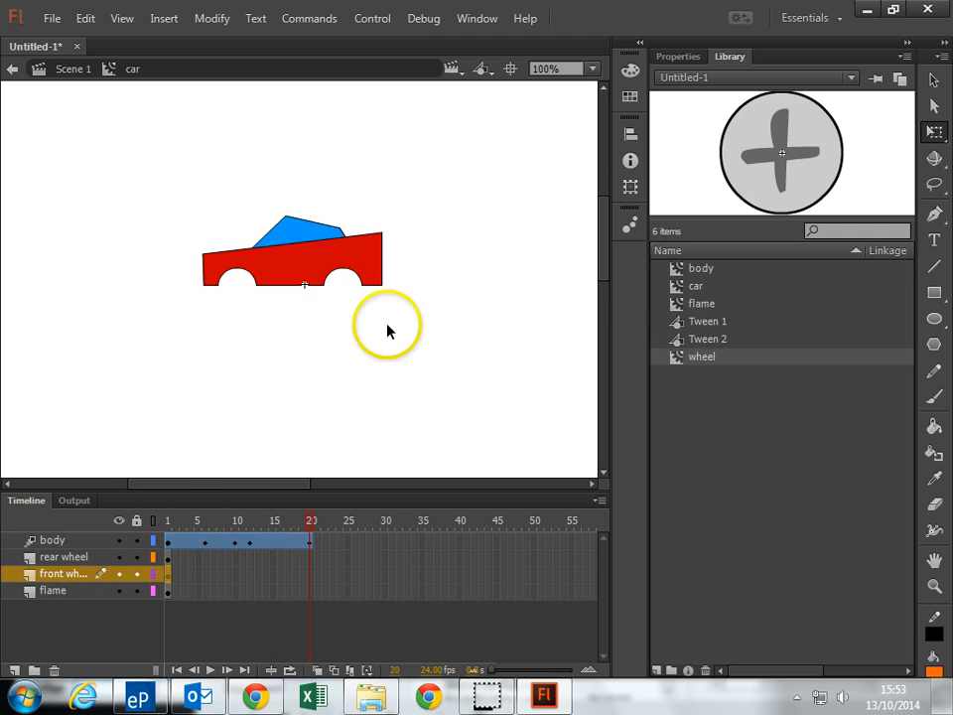
right_click(311, 587)
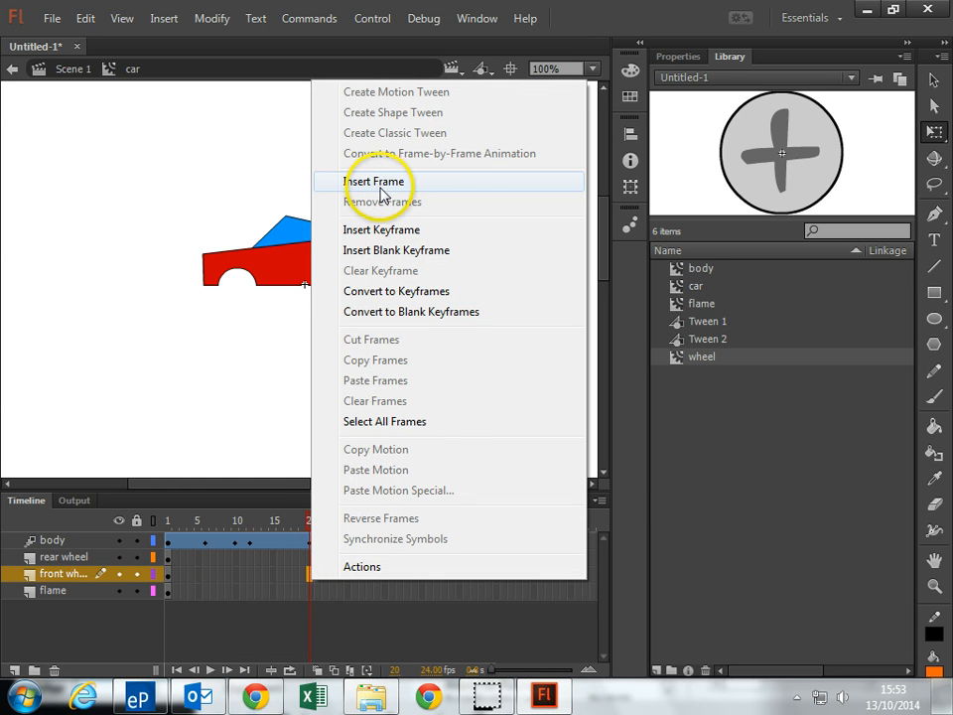
left_click(381, 191)
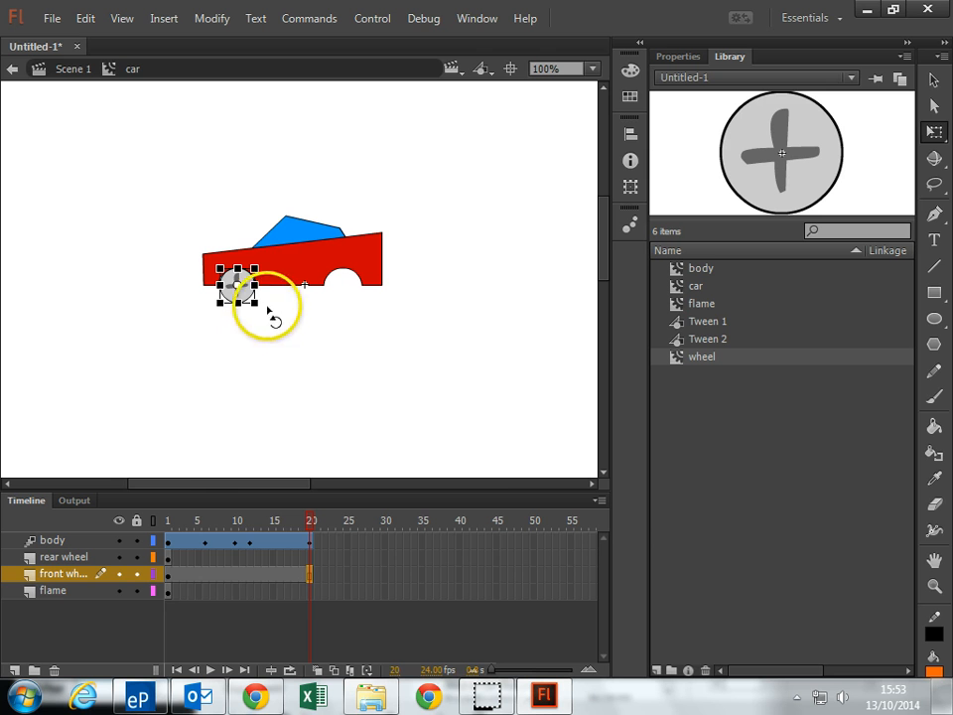
right_click(237, 574)
left_click(317, 89)
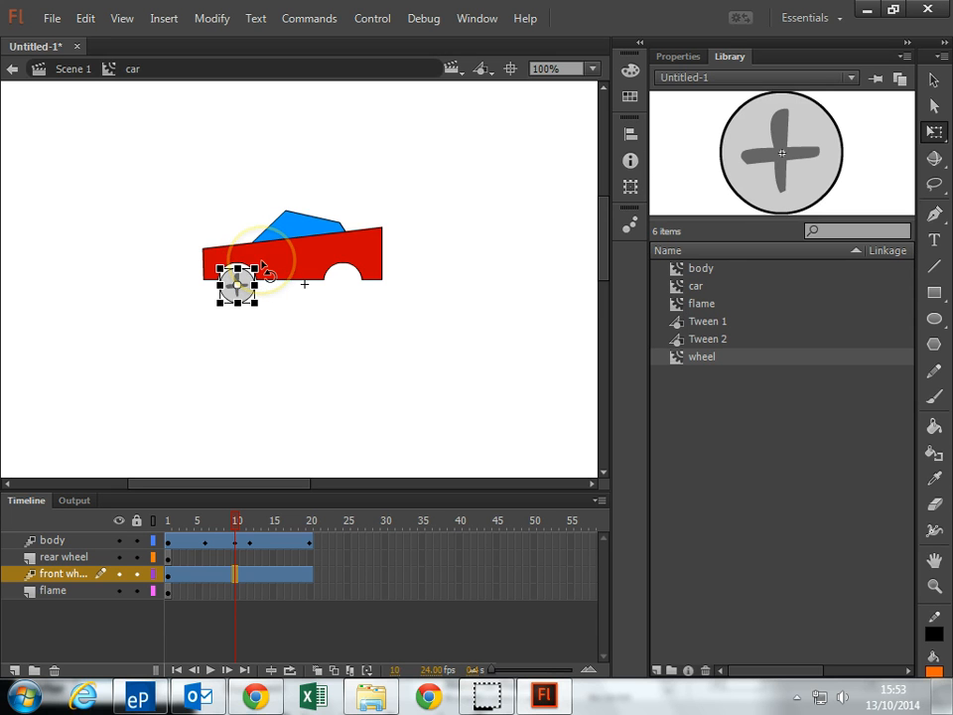
Rotate the front wheel about its centre at frames 10, 16 and 20 to make it spin
left_click_drag(269, 288, 273, 293)
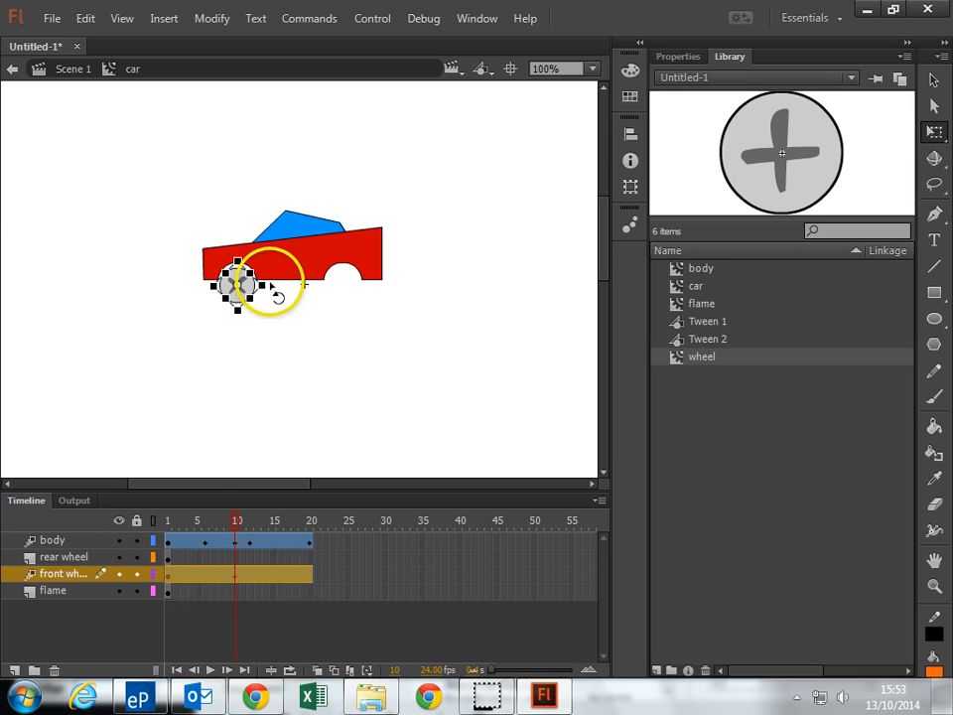
left_click_drag(272, 288, 268, 307)
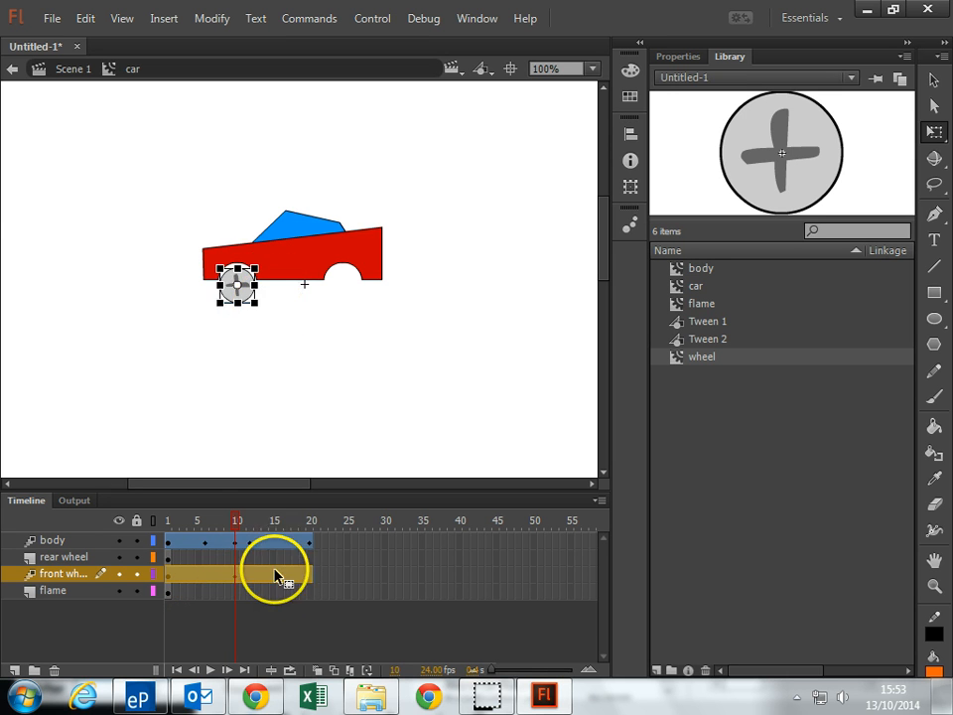
left_click(278, 576)
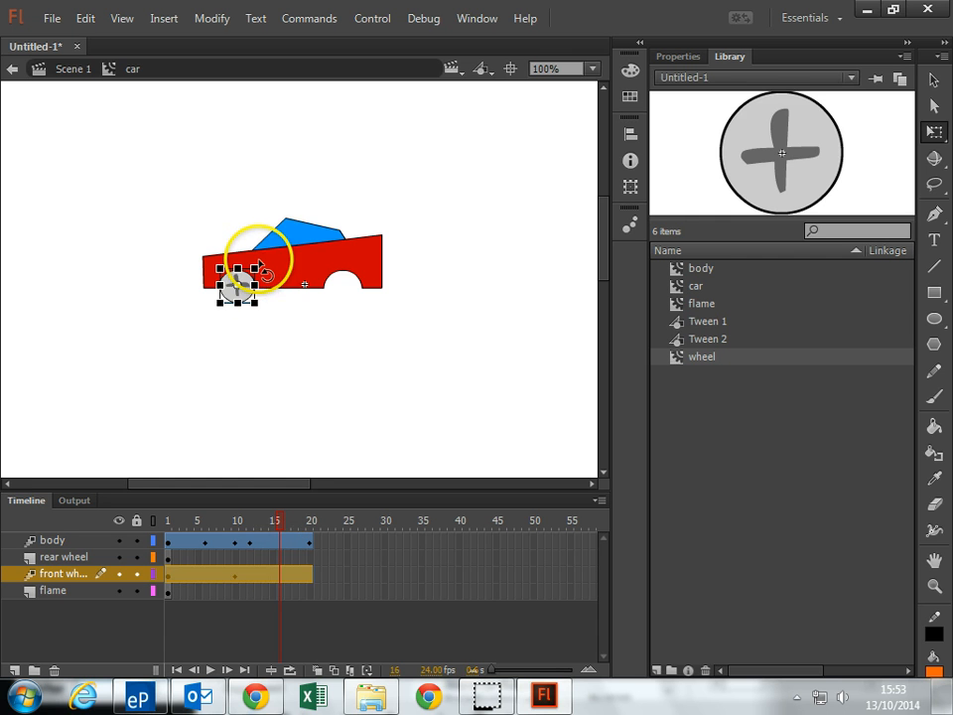
left_click_drag(259, 267, 205, 271)
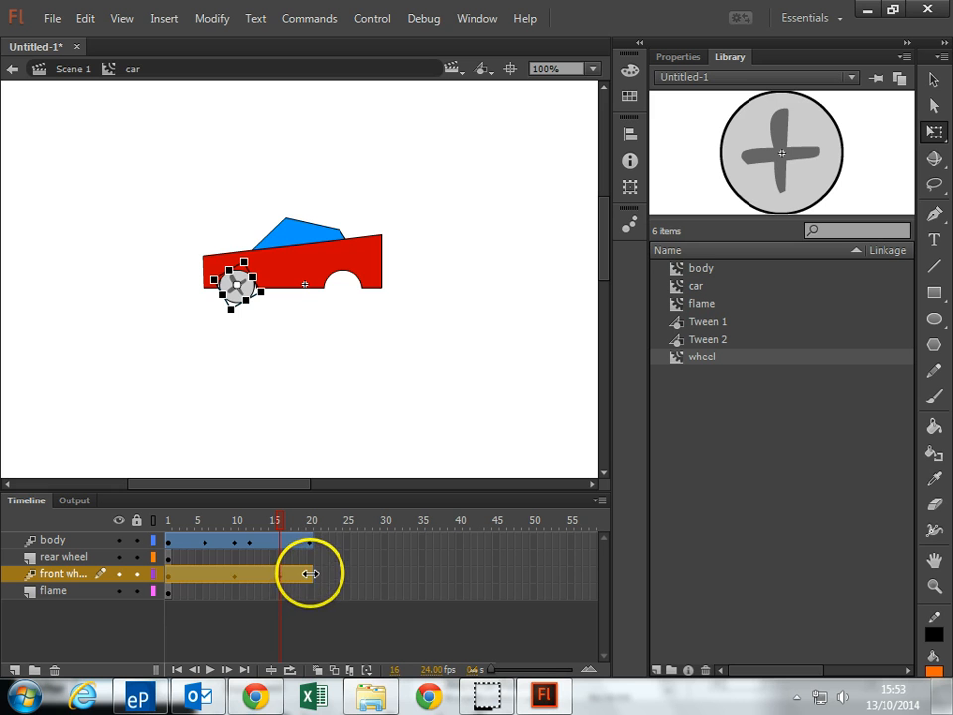
left_click(309, 573)
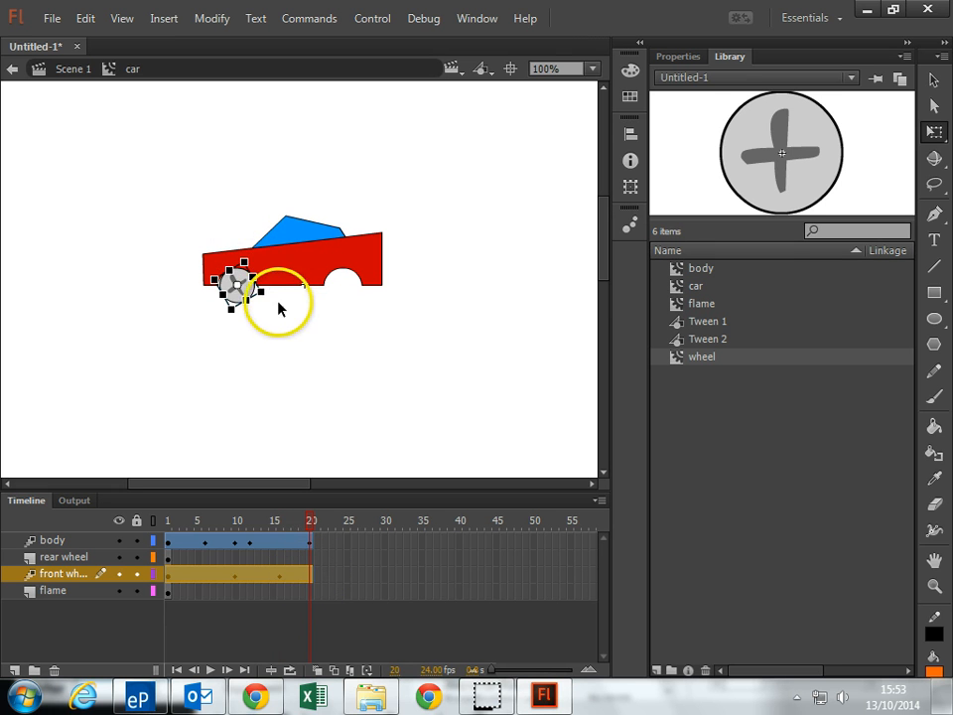
left_click_drag(270, 307, 204, 250)
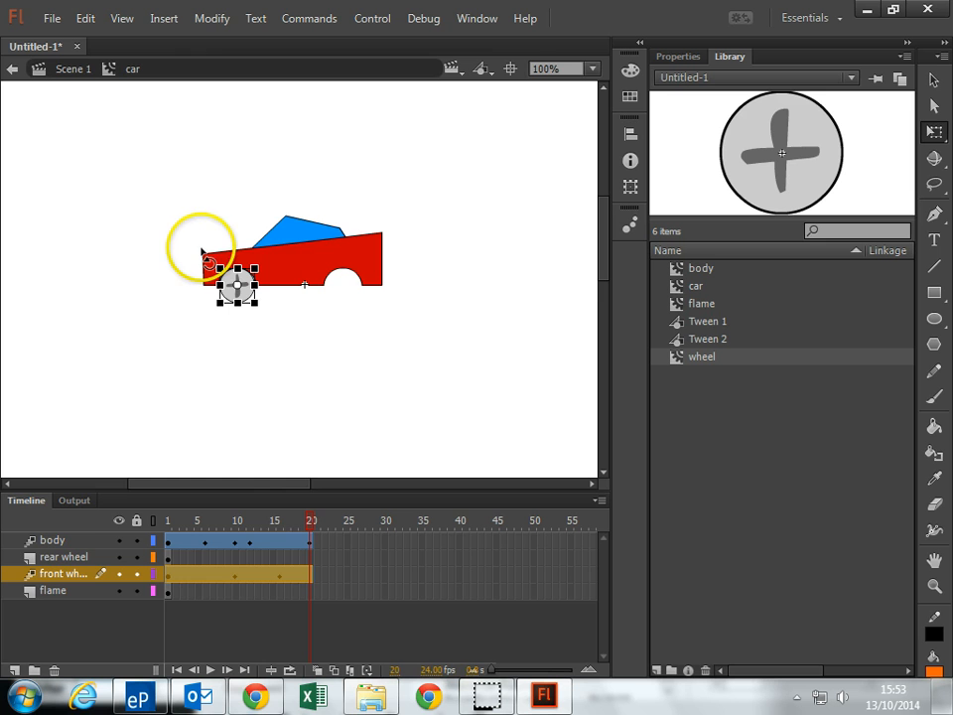
Extend the rear wheel layer to frame 20 with regular frames and apply a motion tween to it
left_click(66, 558)
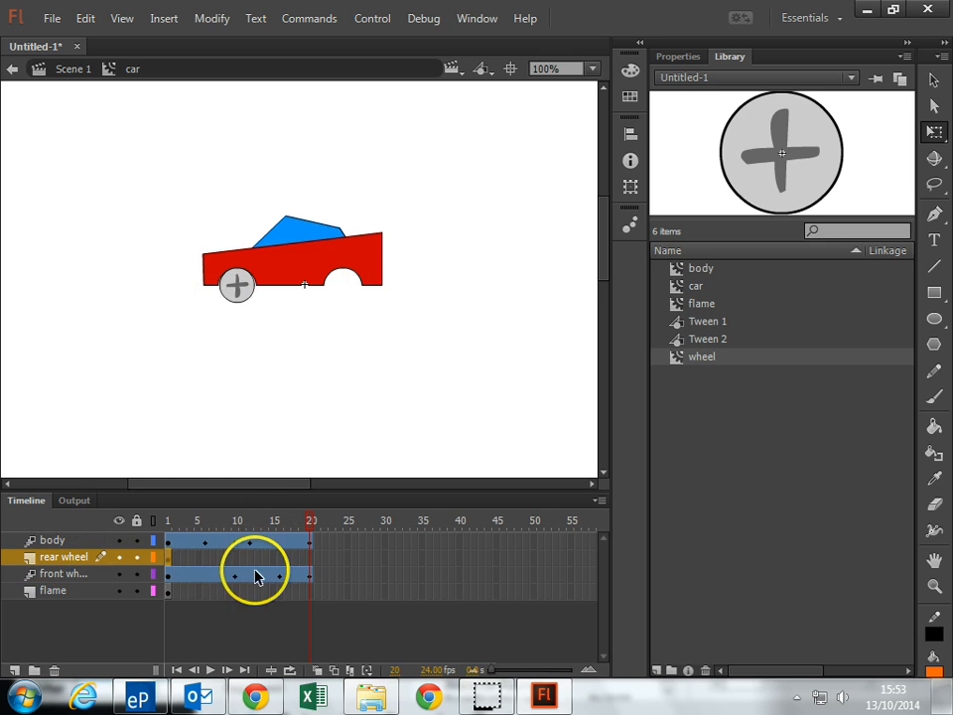
right_click(313, 561)
left_click(397, 206)
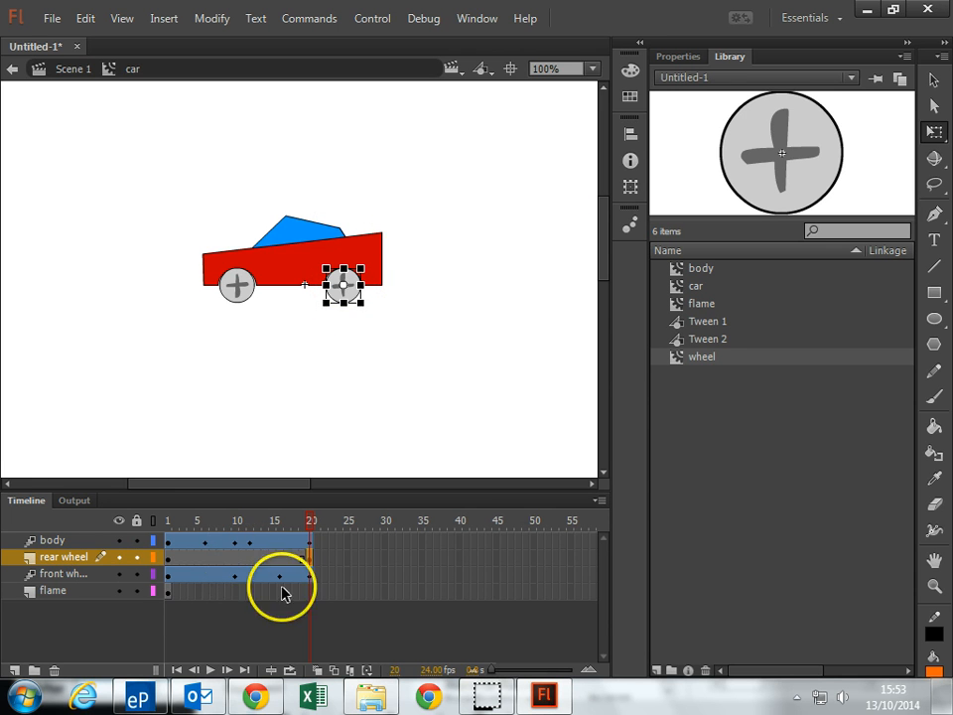
right_click(311, 570)
left_click(389, 166)
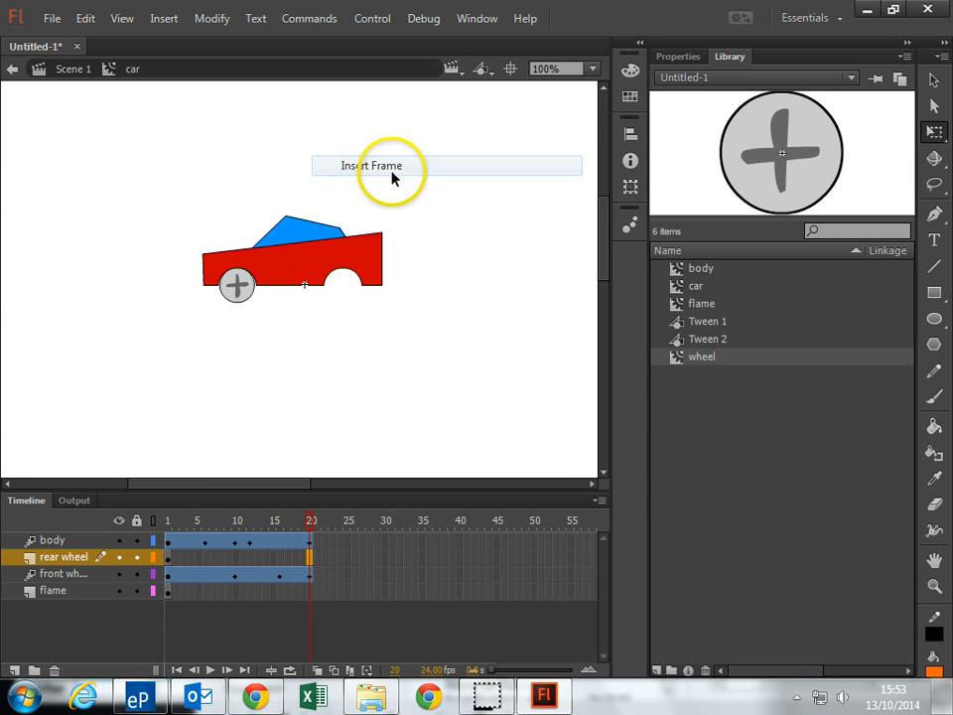
right_click(249, 560)
left_click(386, 74)
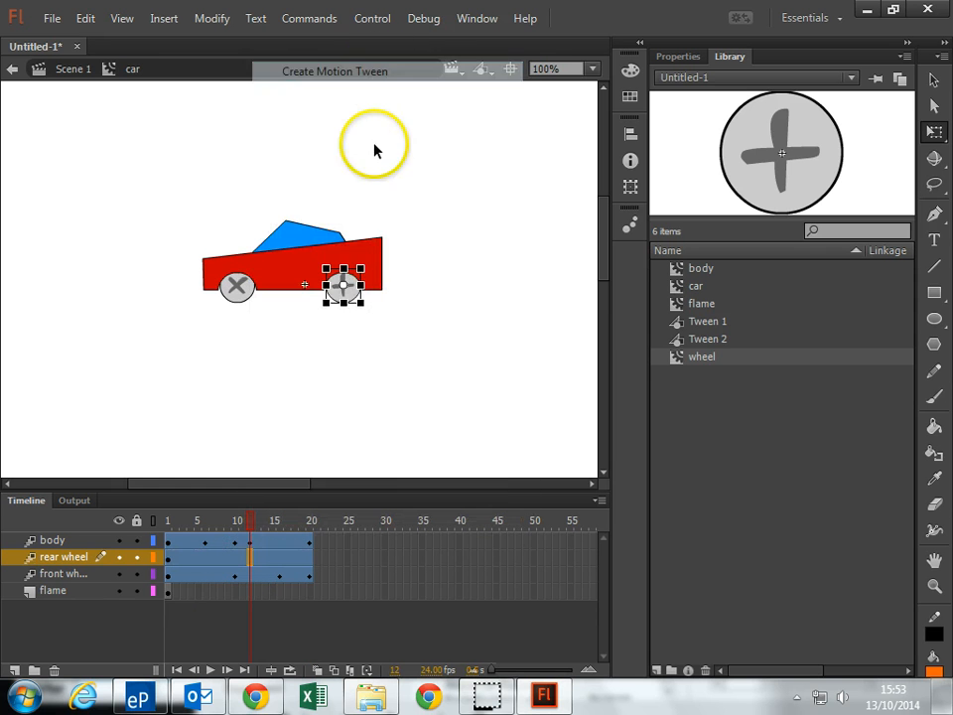
Rotate the rear wheel about its centre at frames 4, 8, 14 and 20 to make it spin
left_click(190, 563)
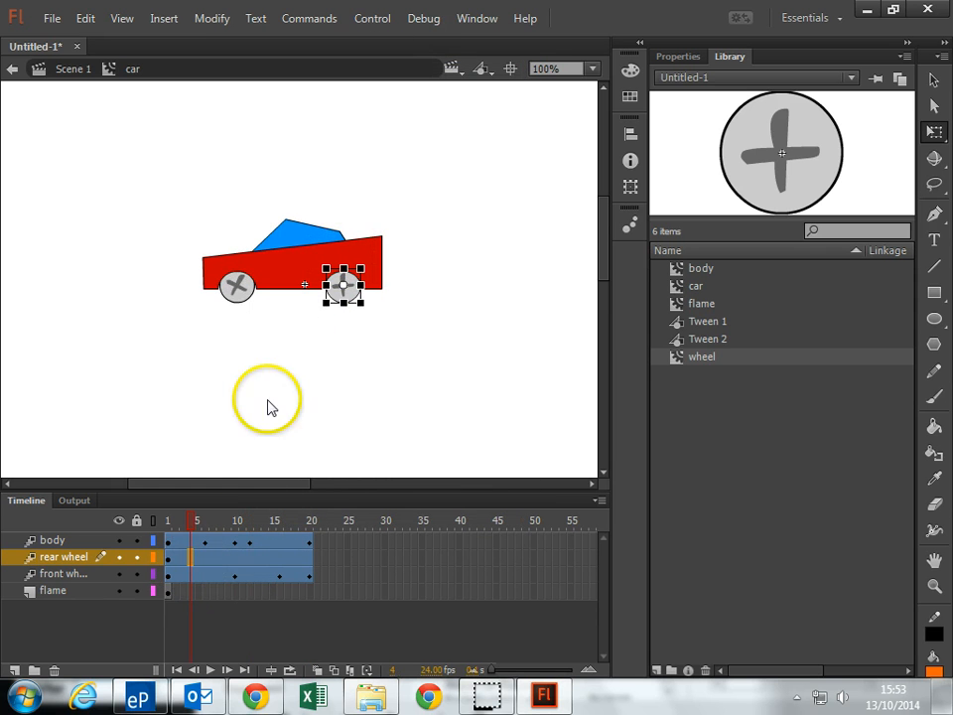
left_click_drag(377, 274, 374, 298)
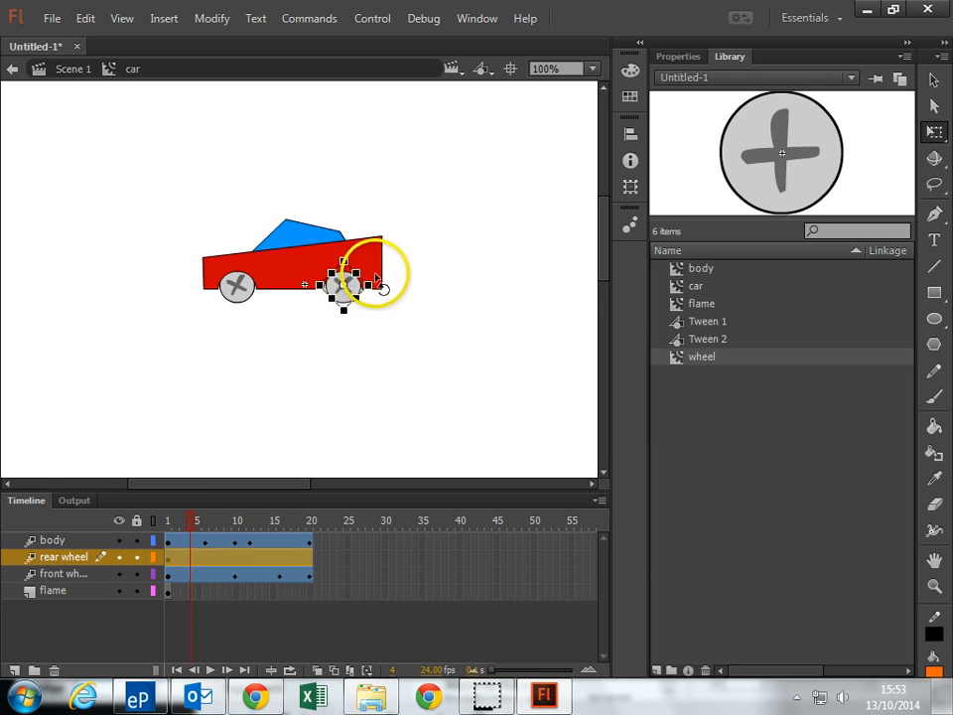
left_click(220, 562)
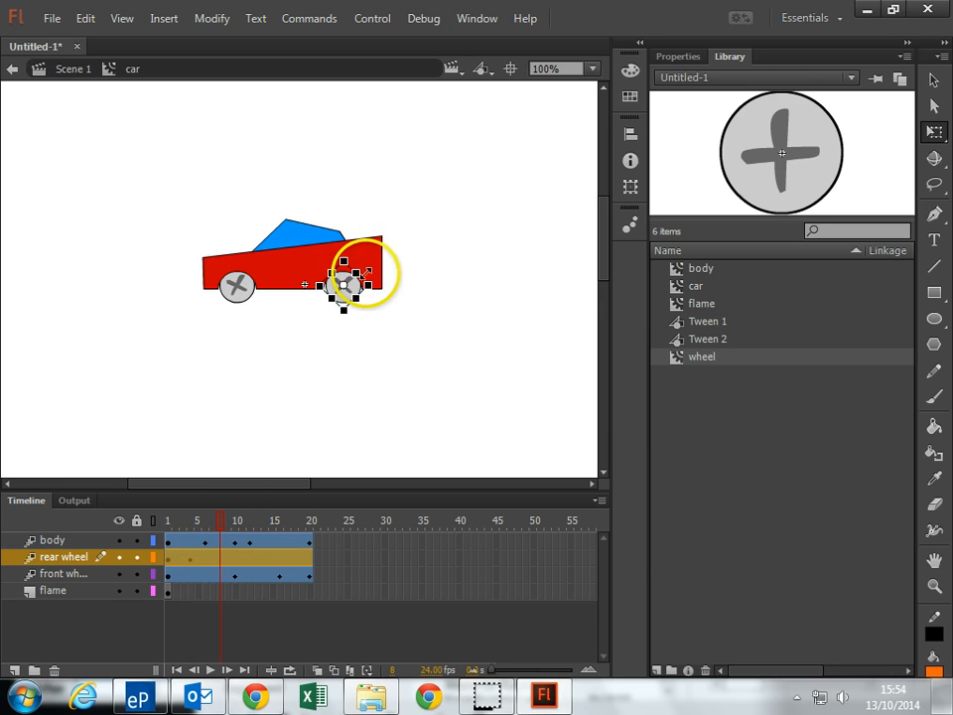
left_click_drag(379, 283, 340, 324)
left_click(265, 562)
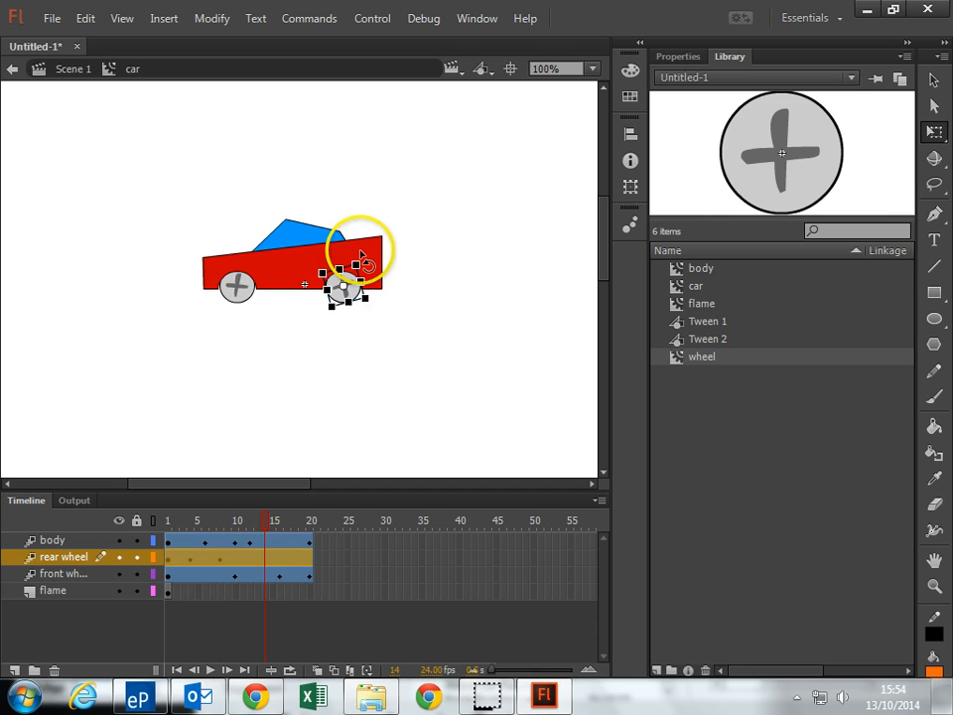
left_click_drag(359, 264, 372, 325)
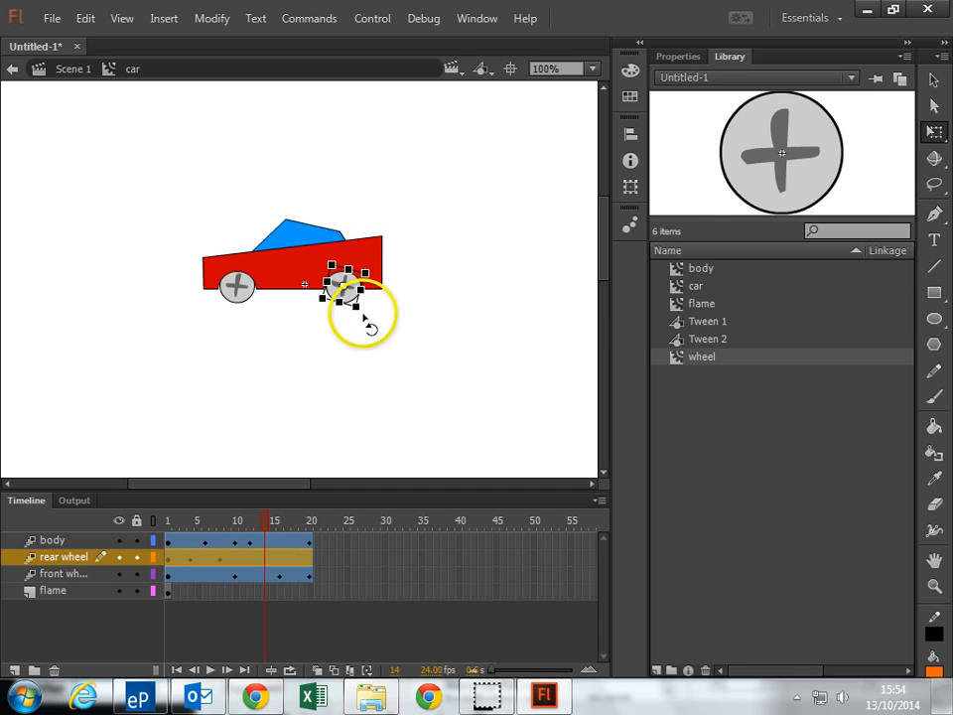
left_click(310, 561)
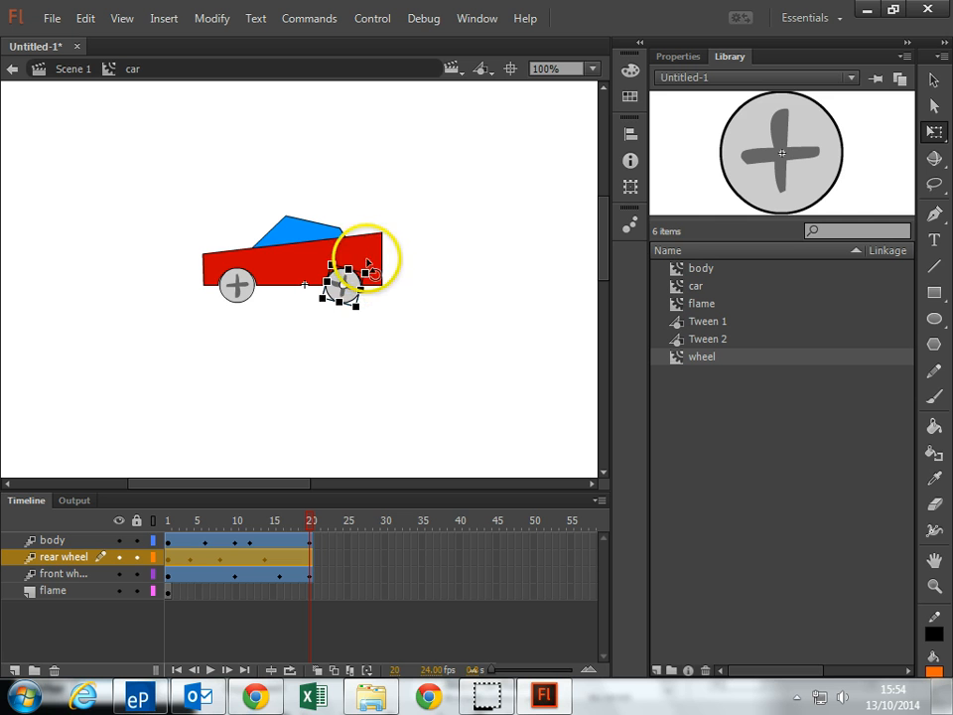
left_click_drag(370, 289, 328, 298)
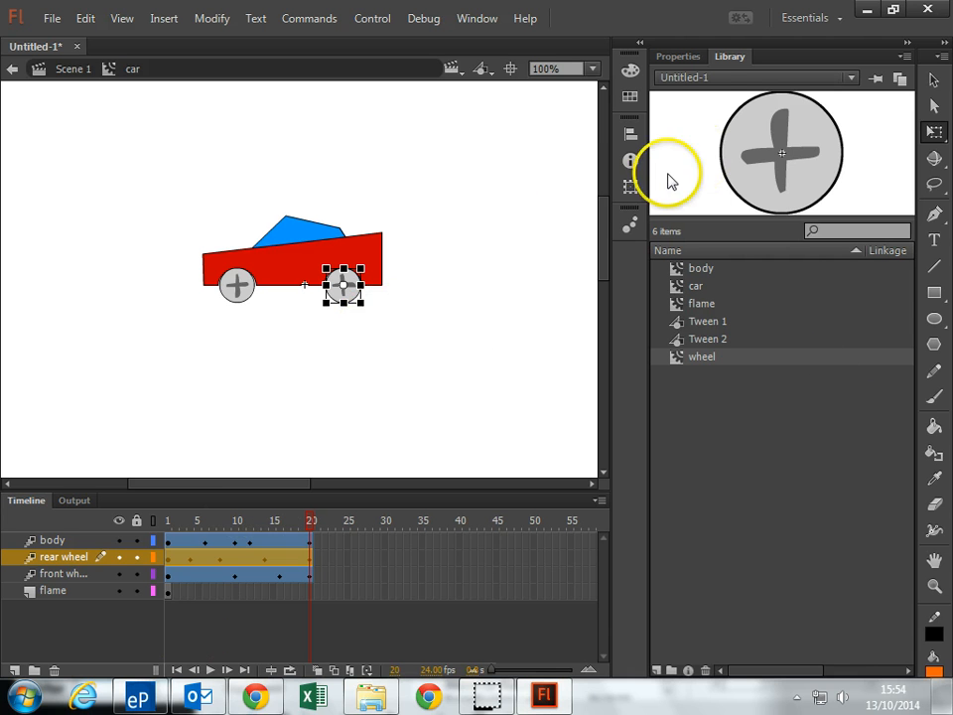
Extend the flame layer to frame 20 and test the movie
left_click(312, 591)
right_click(312, 591)
left_click(395, 188)
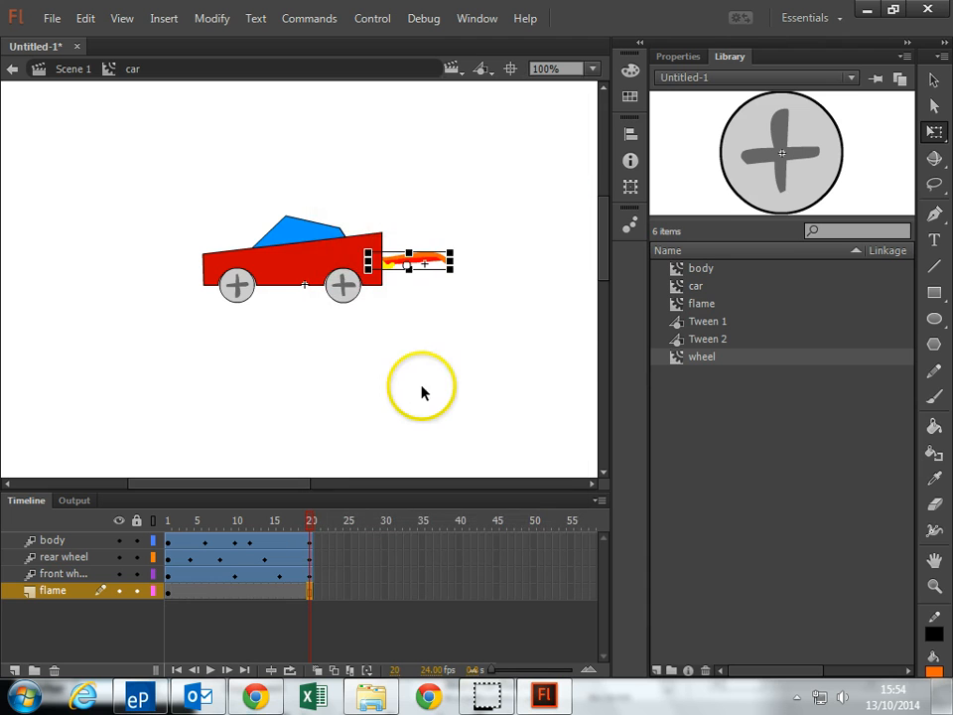
key("ctrl+Return")
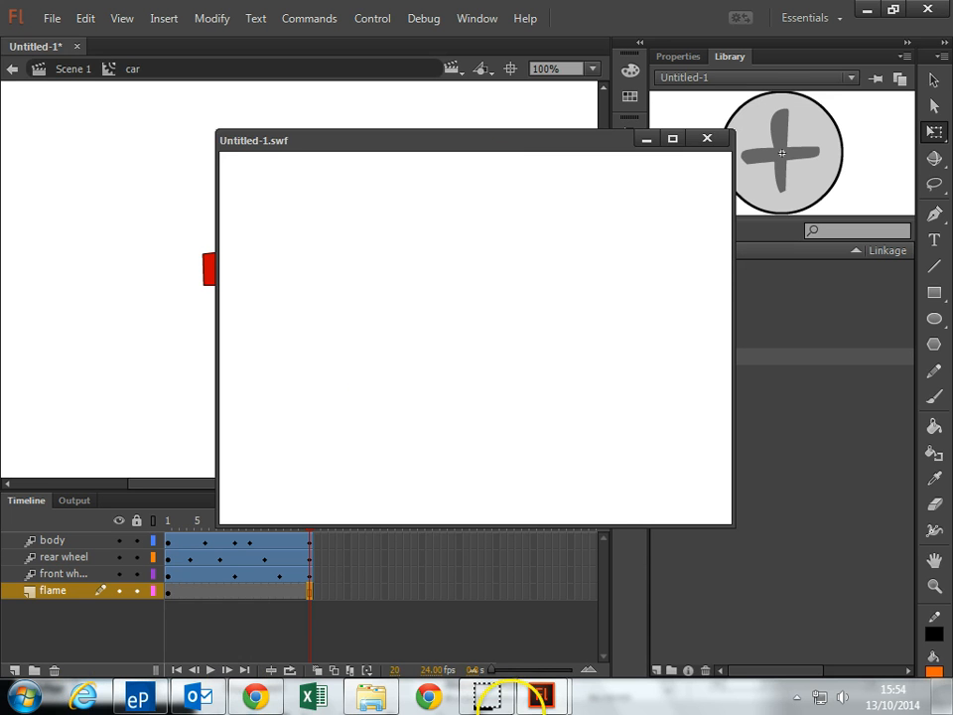
left_click(495, 700)
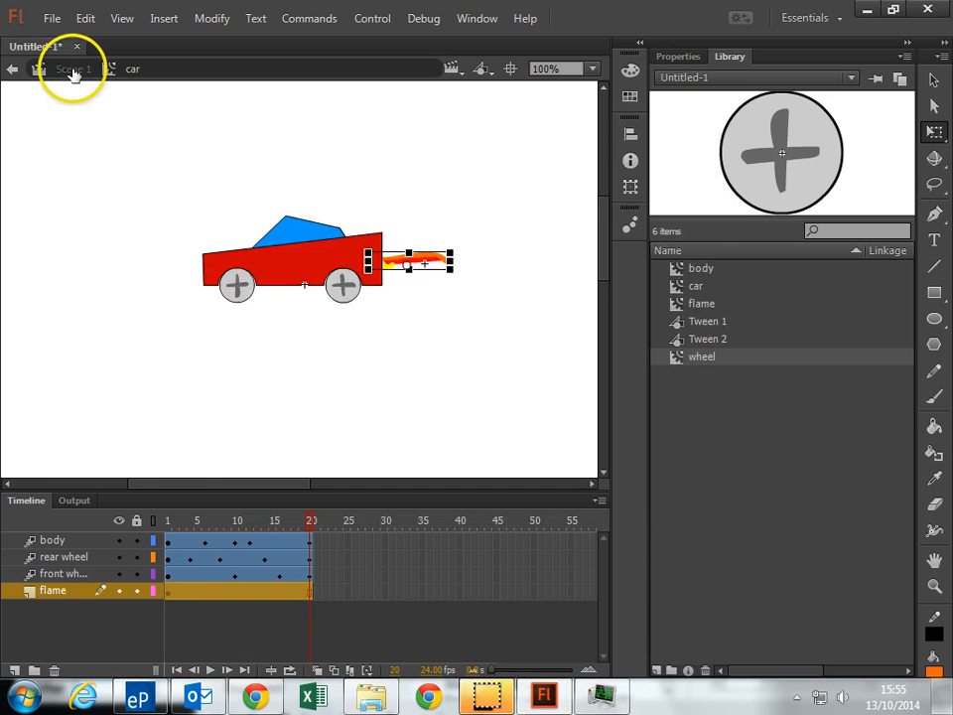
Return to Scene 1, place the car symbol on the left half of the stage and test the movie
left_click(72, 69)
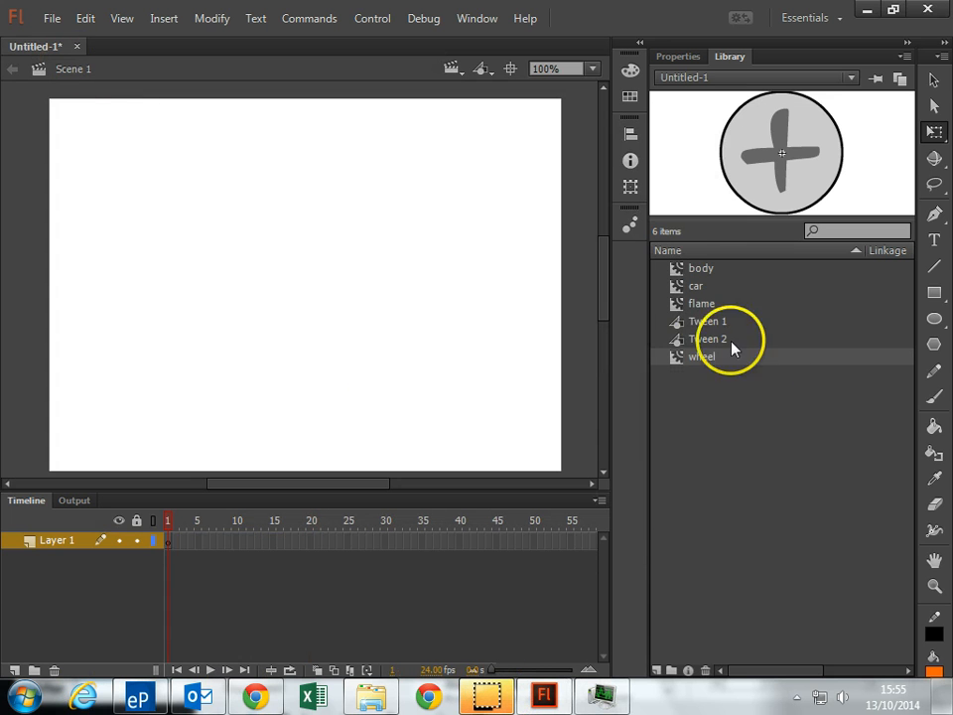
left_click(696, 286)
left_click_drag(693, 284, 208, 276)
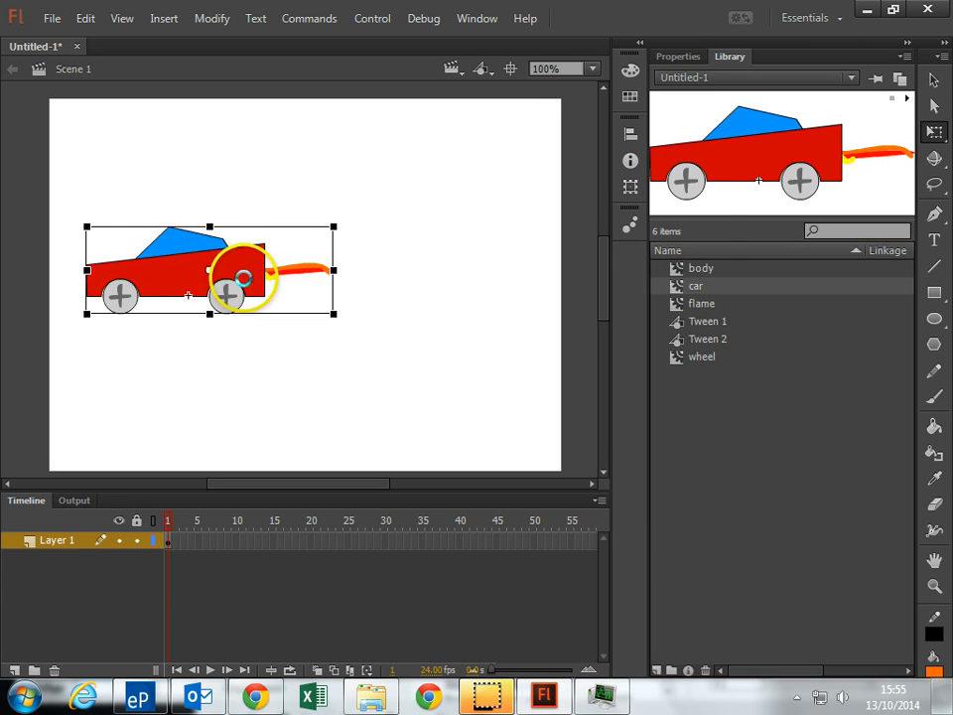
key("ctrl+Return")
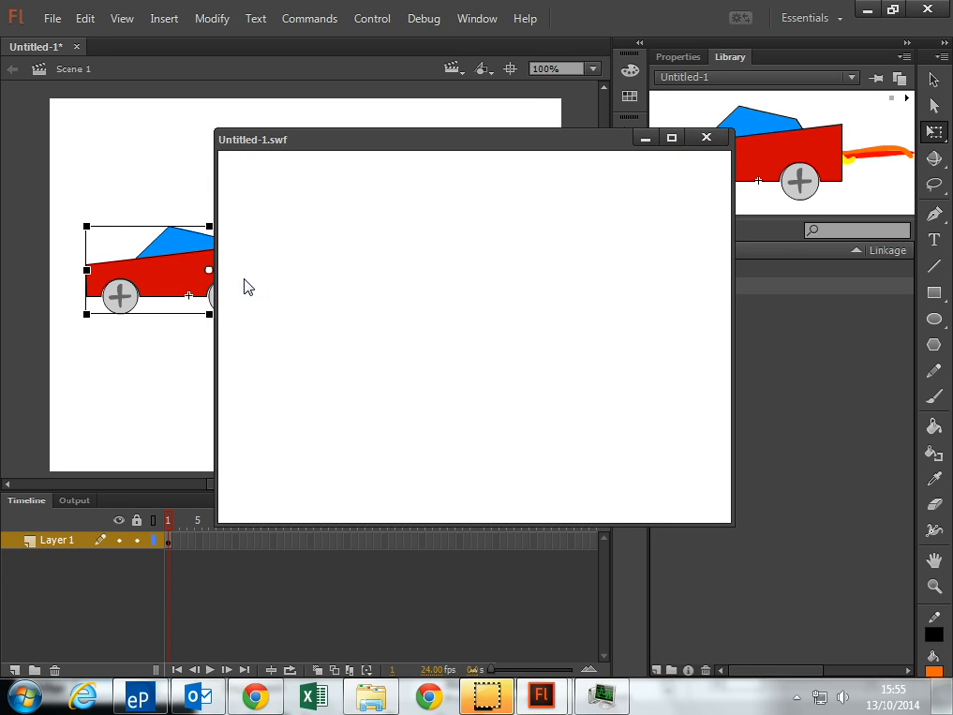